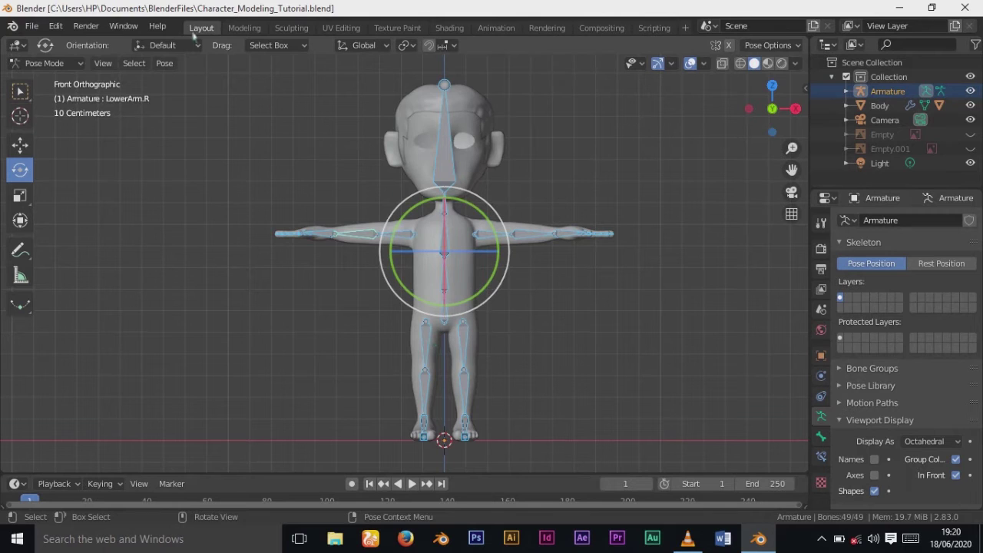
Step: Switch the armature from Pose Mode to Object Mode
click(70, 68)
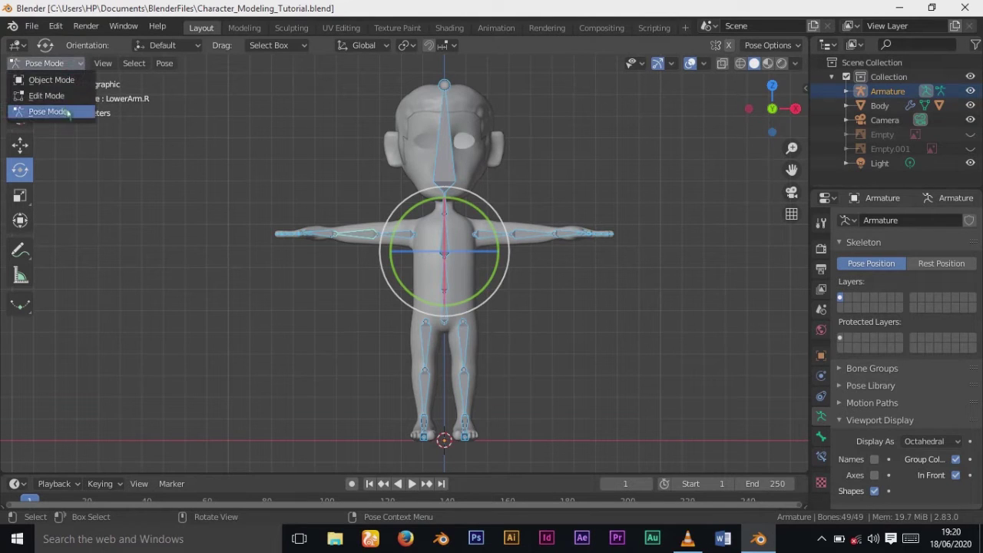
click(59, 79)
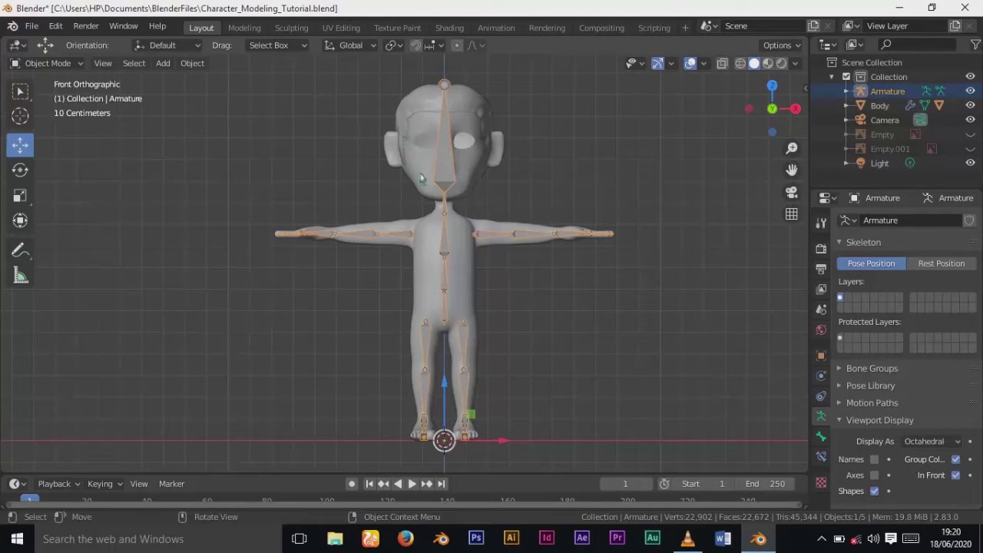
key(ctrl+Tab)
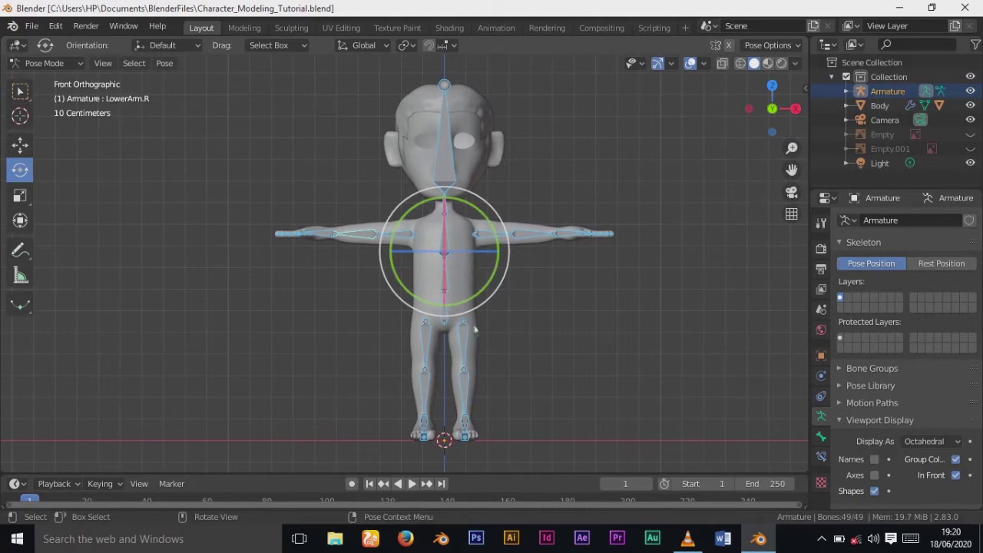
click(79, 62)
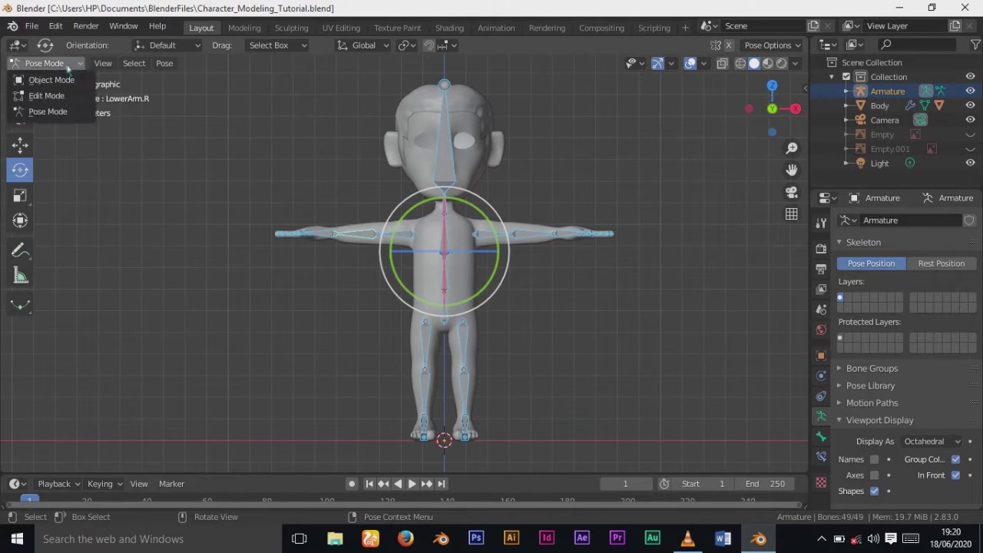
click(51, 80)
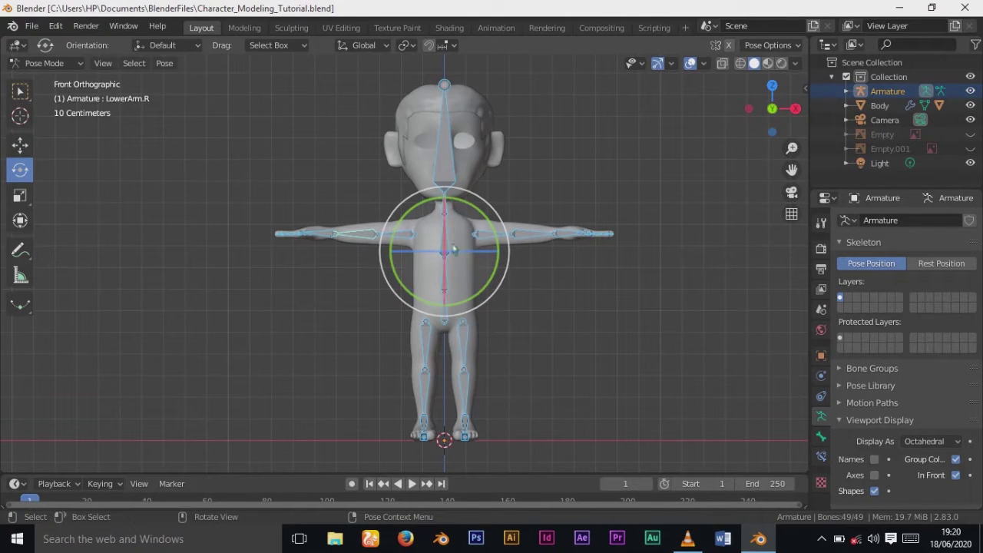
click(73, 64)
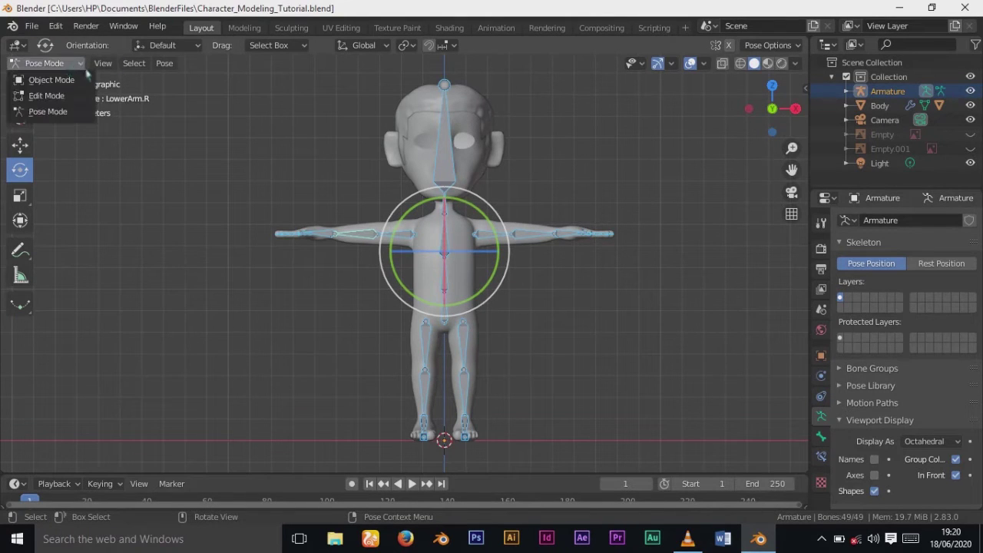
click(63, 81)
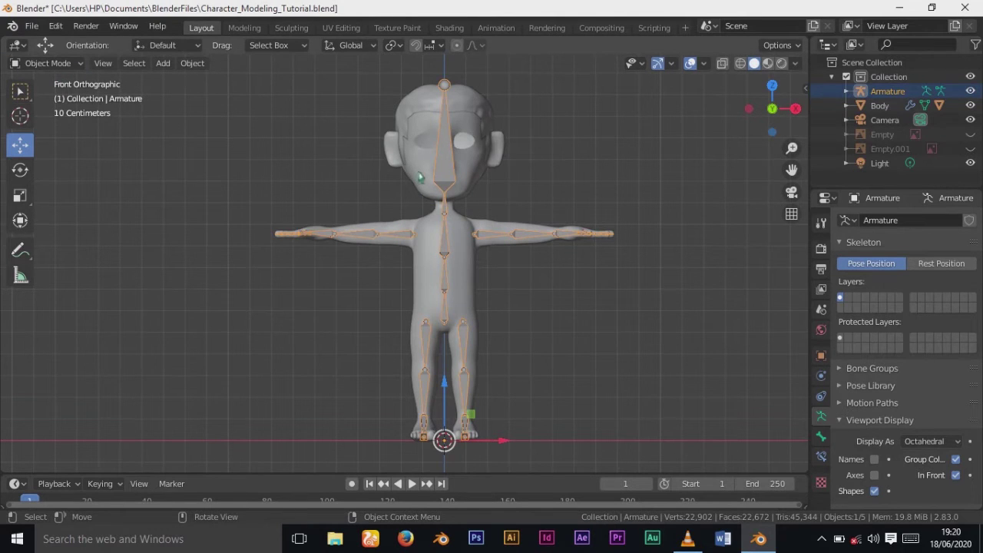
Step: Join the Hair object into the Body mesh, keeping Body as the active object
click(420, 177)
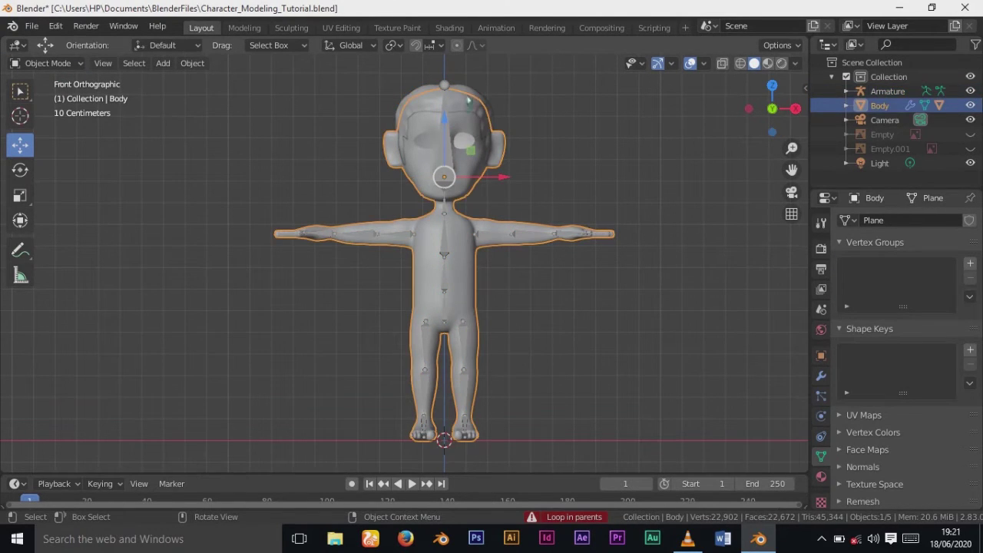
click(470, 100)
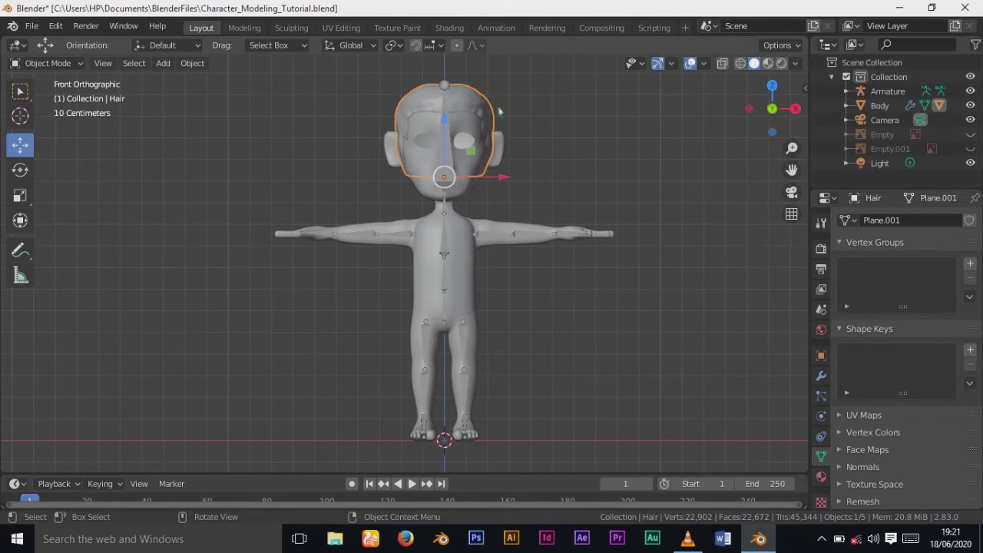
click(487, 237)
click(478, 115)
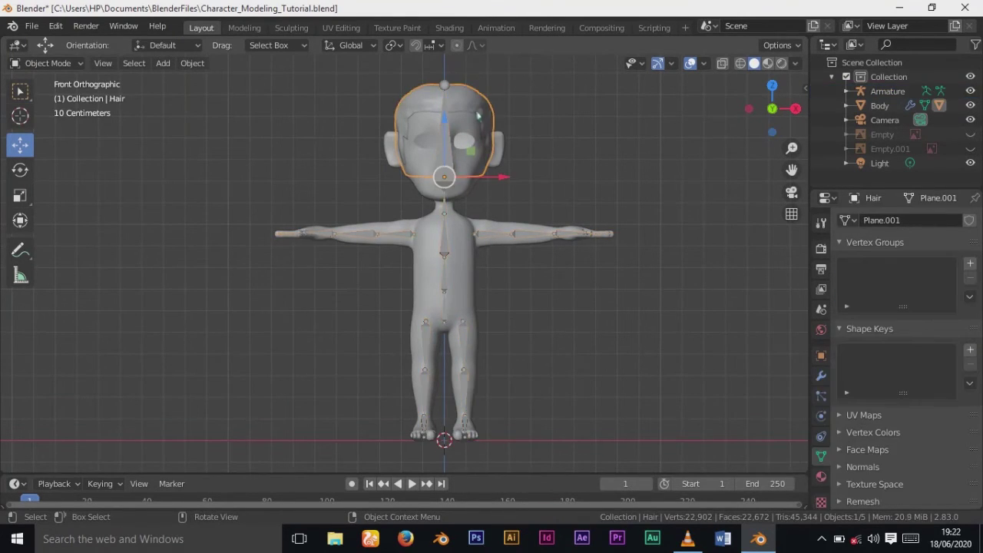
shift+click(471, 275)
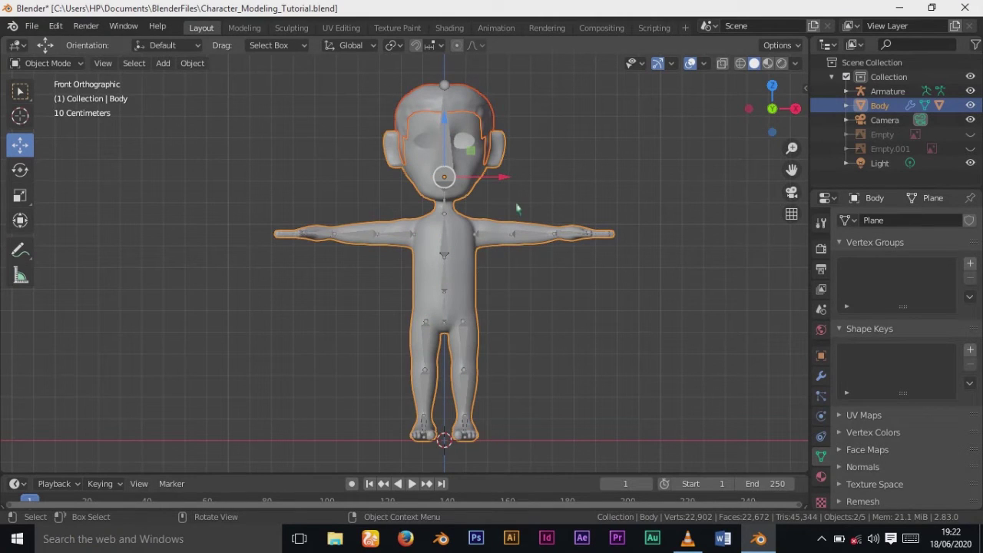
key(ctrl+j)
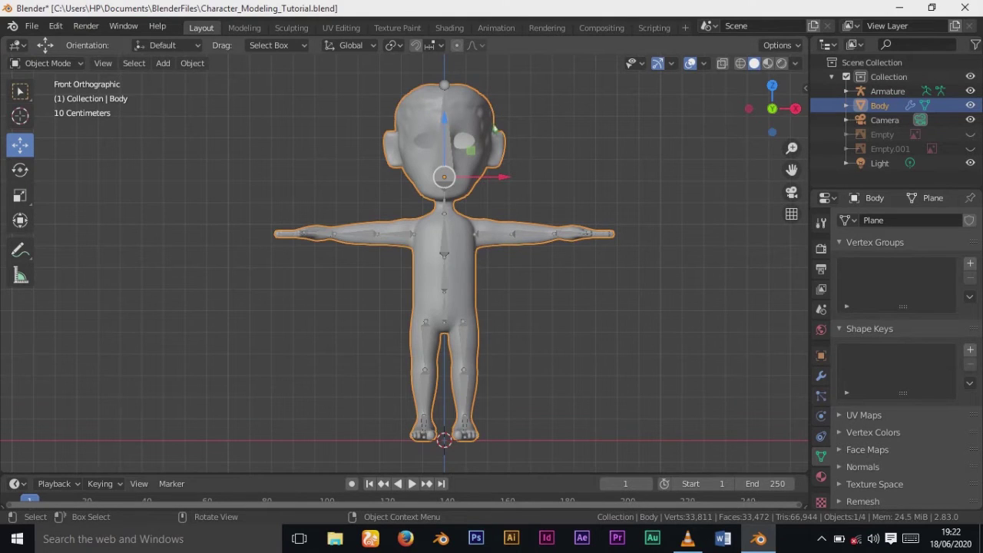
Step: Parent the Body mesh to the Armature using Armature Deform With Automatic Weights
click(458, 162)
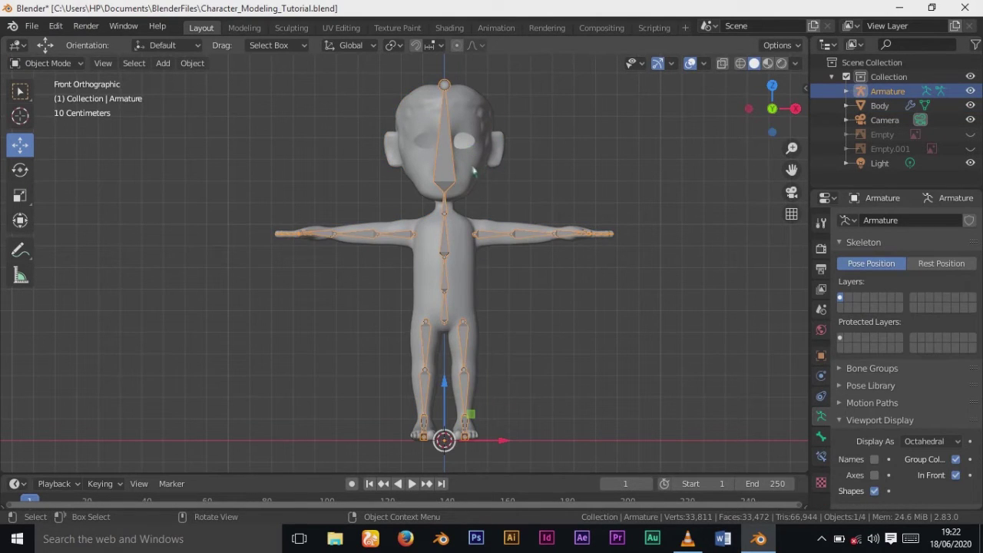
click(475, 172)
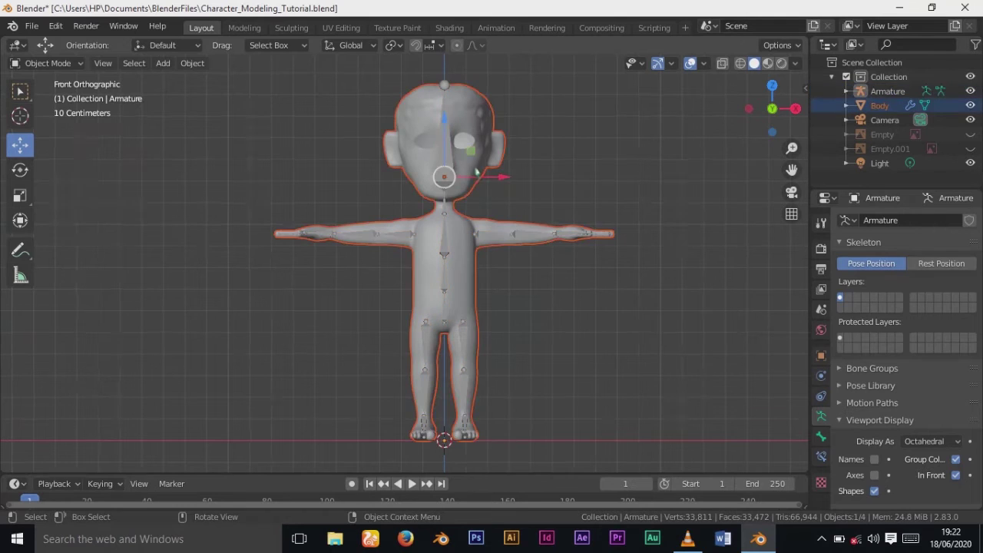
click(489, 229)
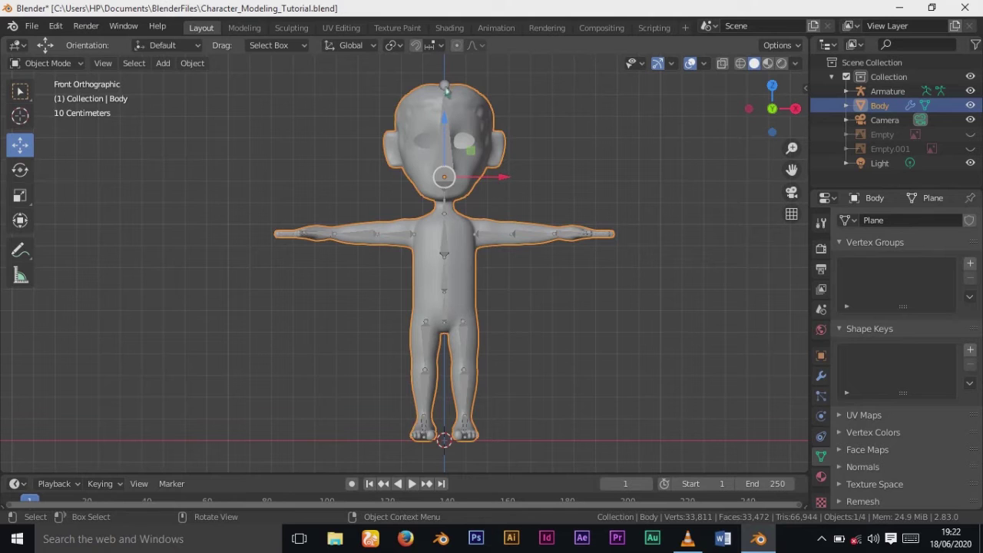
key(shift)
shift+click(444, 86)
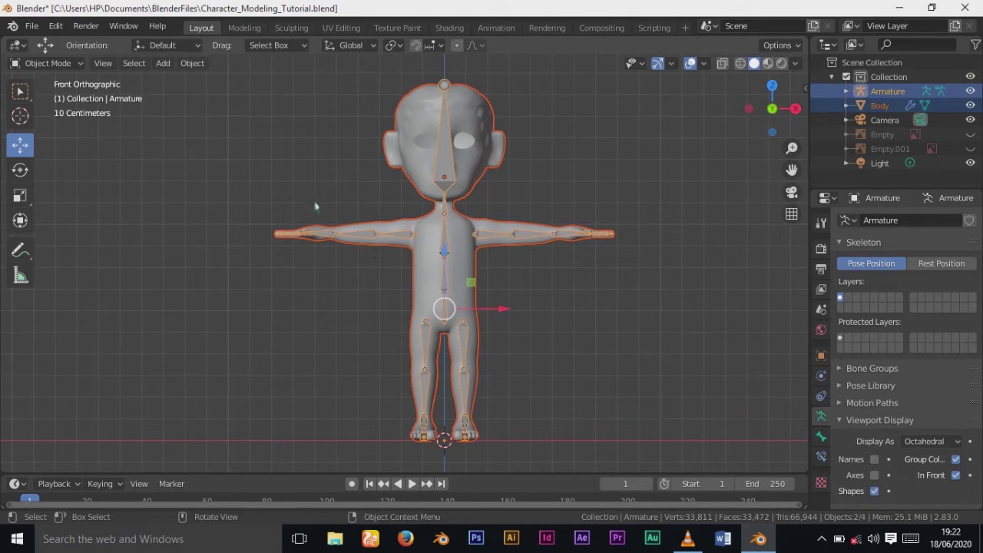
key(ctrl+p)
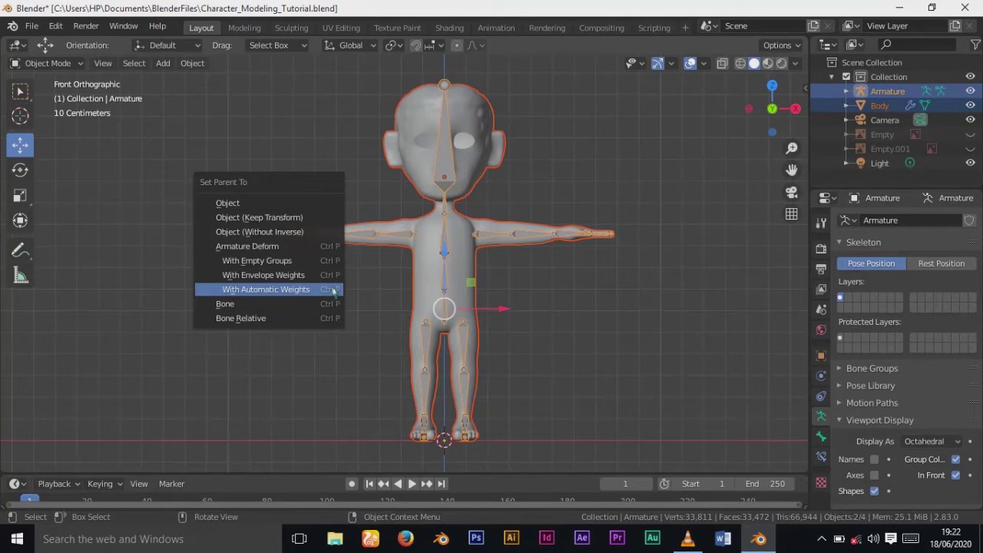
click(266, 290)
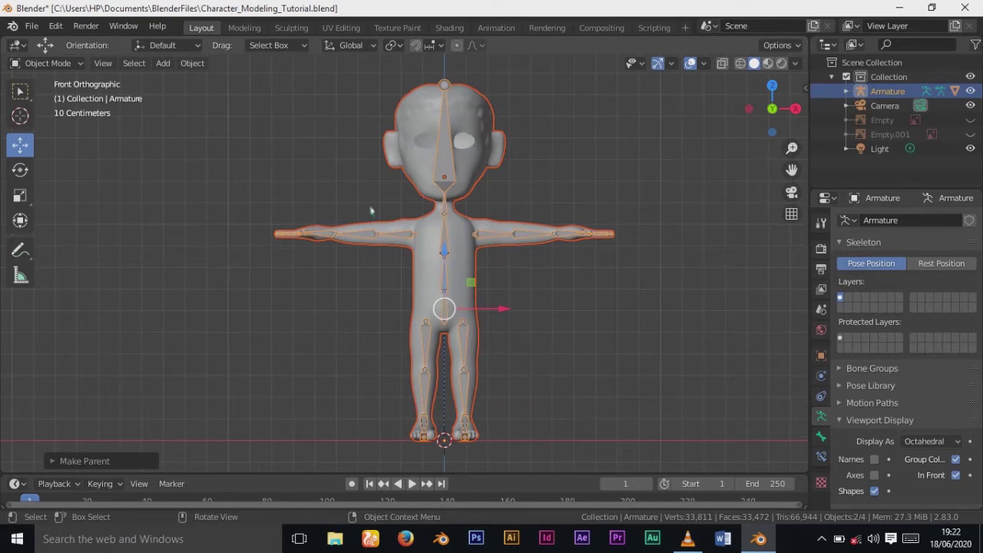
Step: Select the Armature, add the Body mesh as the active object, and enter Weight Paint mode
click(498, 236)
click(494, 235)
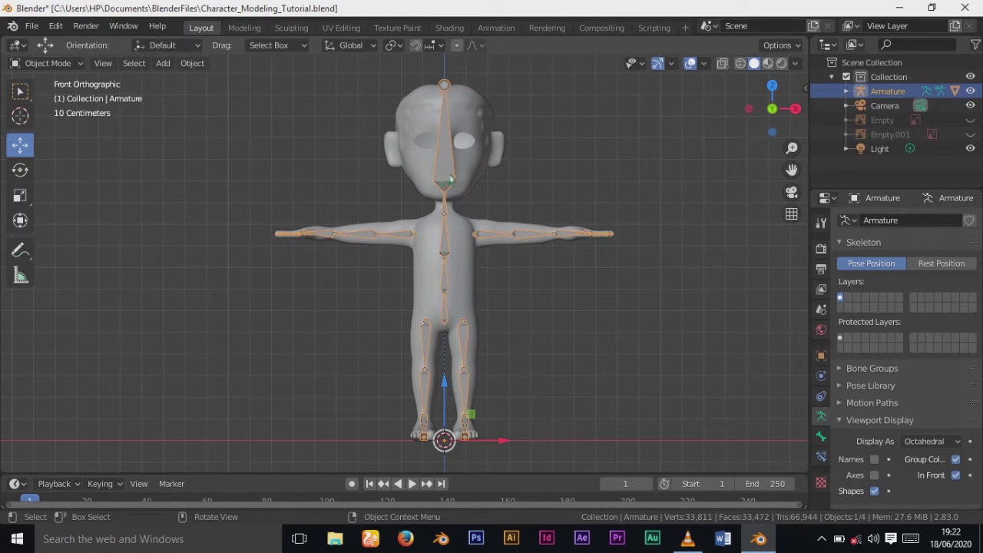
key(shift)
shift+click(408, 163)
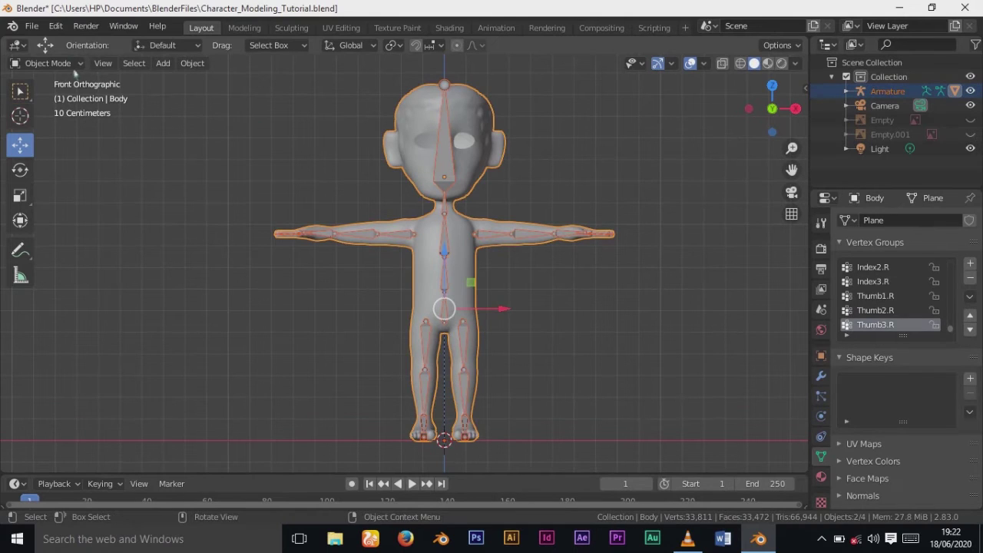
click(47, 64)
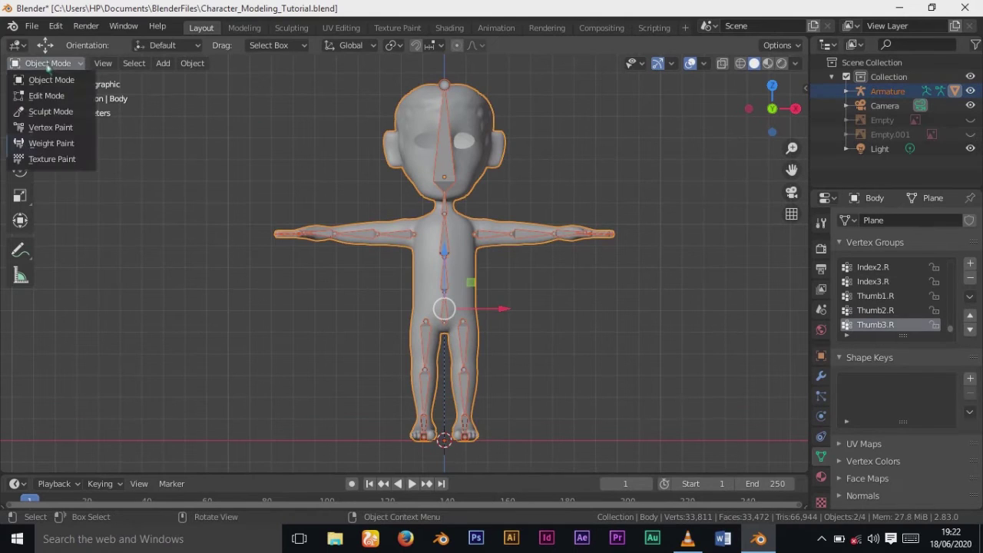
click(74, 144)
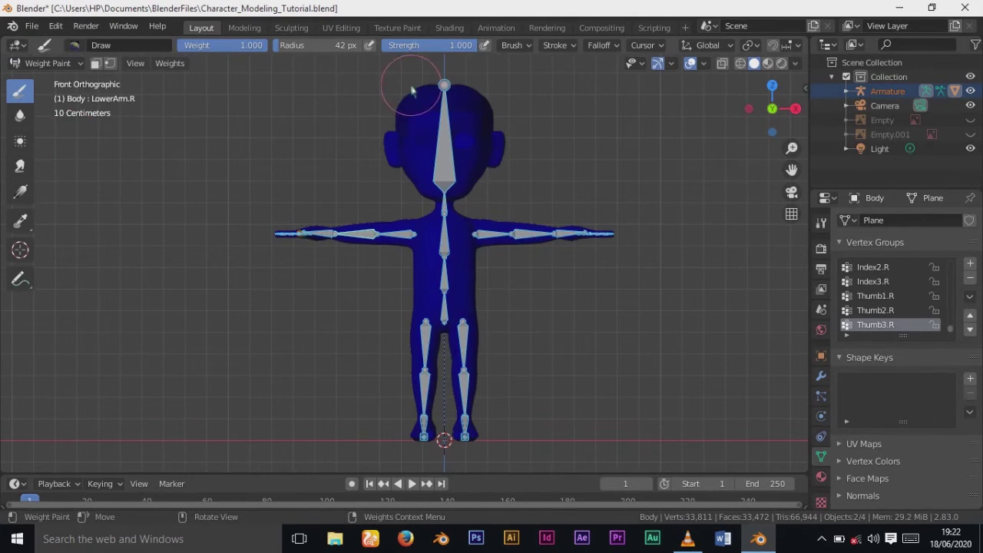
Step: Clear the bone selection and display the Head bone's weights on the body, leaving no bones selected
key(alt+a)
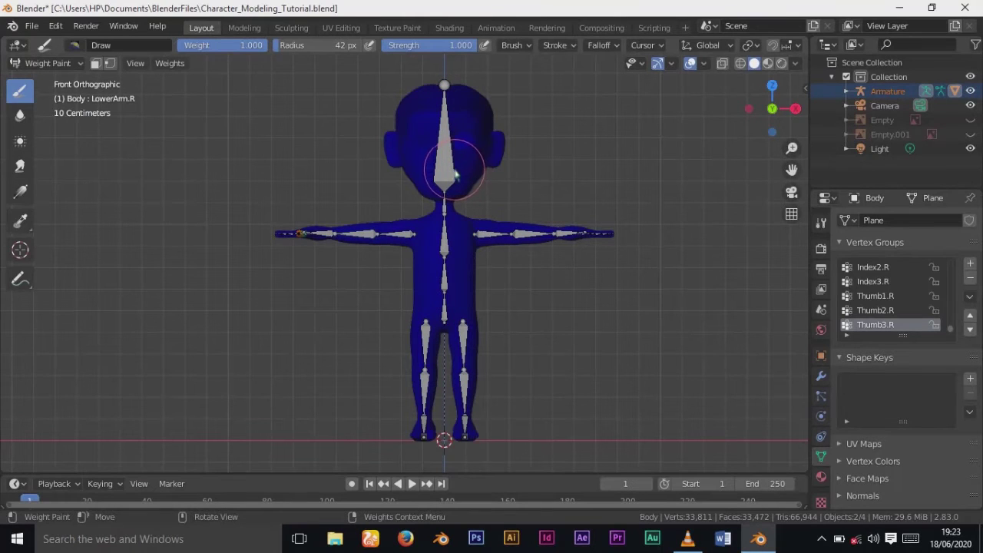
ctrl+click(452, 177)
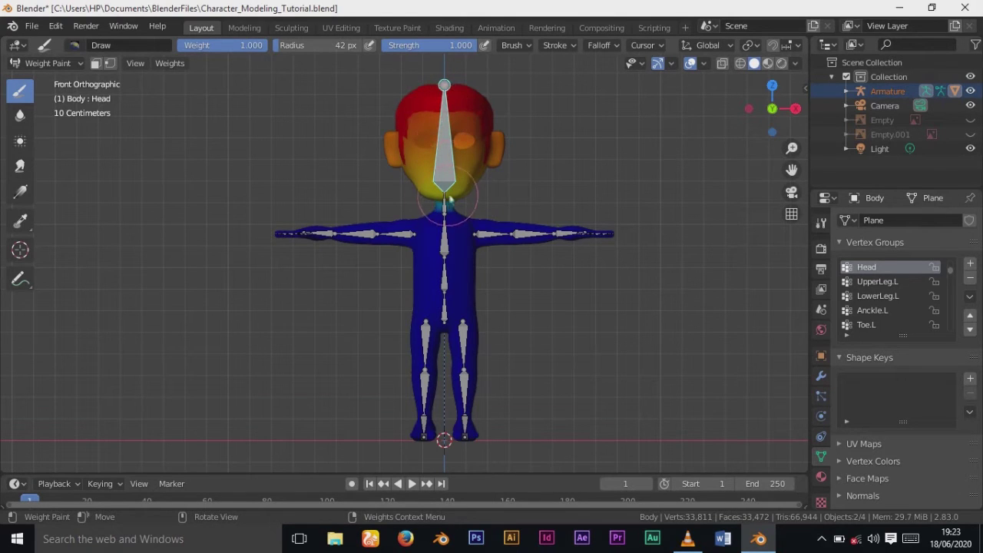
key(alt+a)
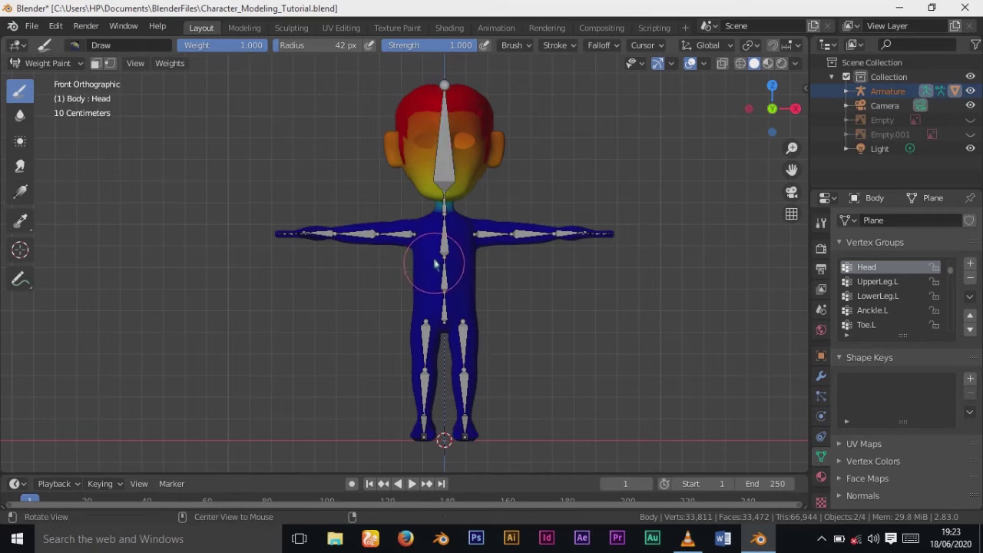
Step: Inspect the arm weights by sampling the vertex groups UpperArm.L, LowerArm.L, UpperArm.R and UpperArm.L again
shift+right_click(486, 241)
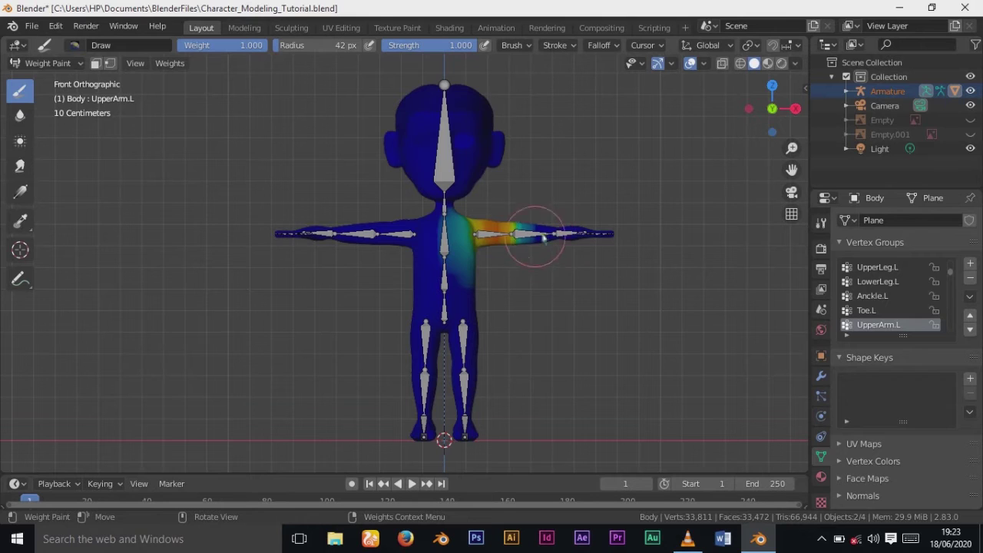
drag(549, 240, 528, 240)
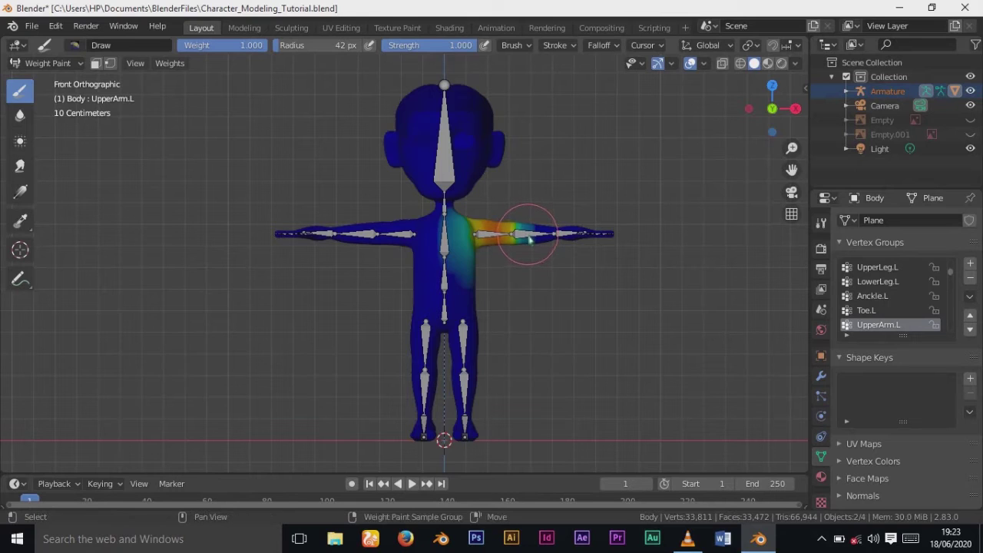
shift+right_click(528, 237)
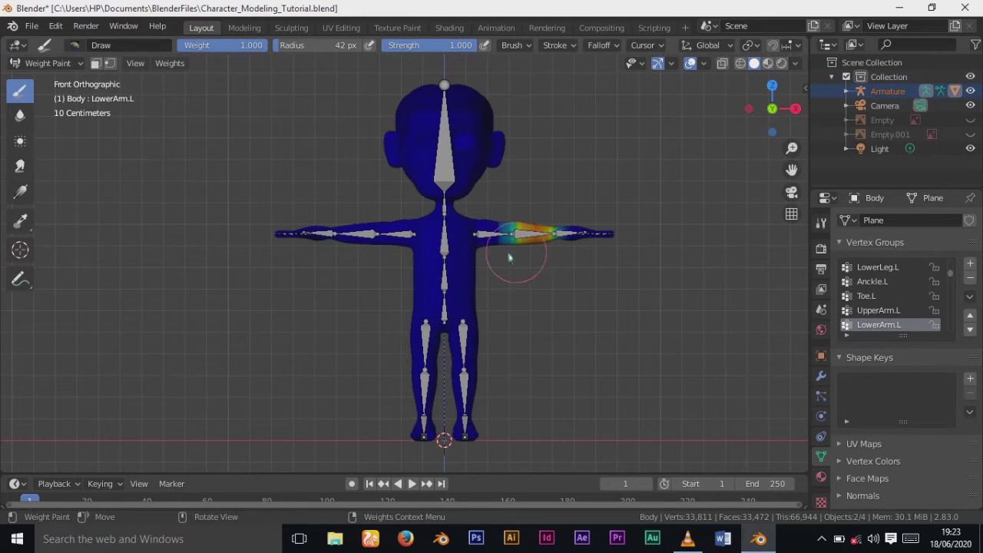
shift+right_click(410, 239)
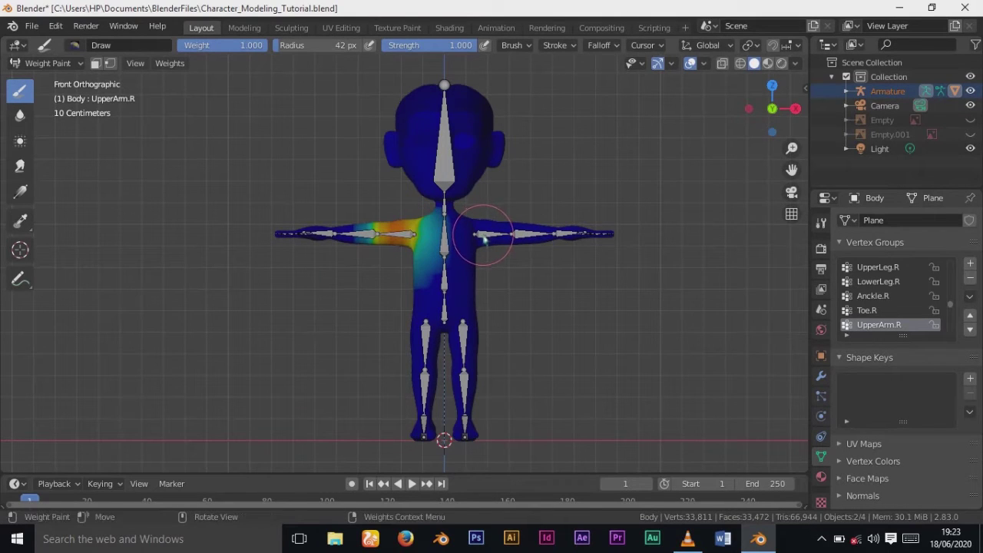
shift+right_click(489, 242)
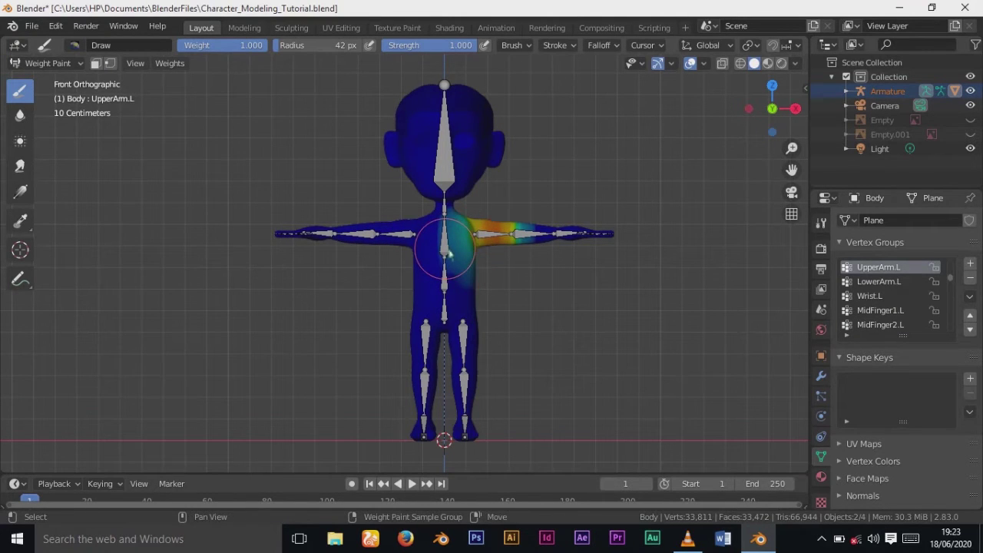
Step: Display the Chest vertex group's weights and undo the stray weight strokes painted around the hips
shift+click(450, 254)
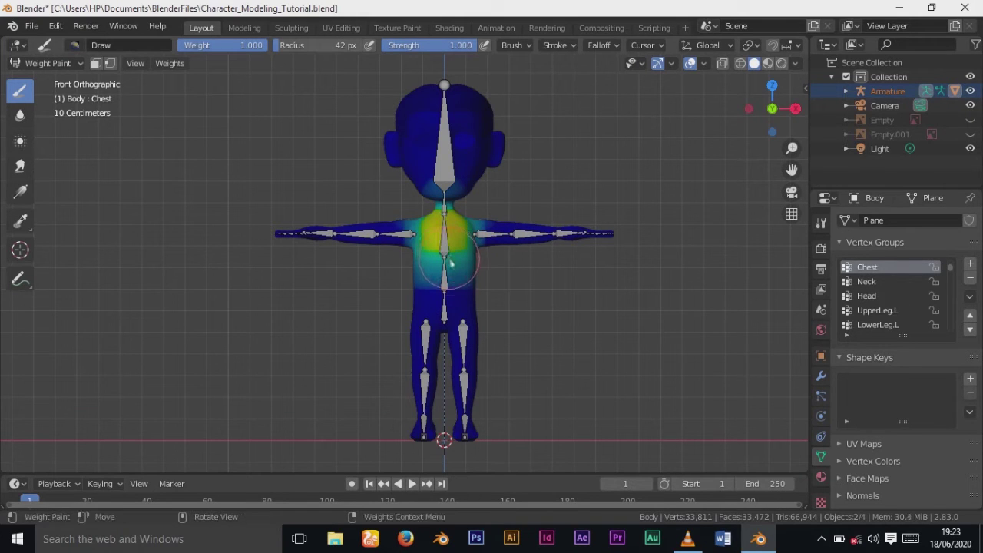
middle_drag(514, 292, 520, 272)
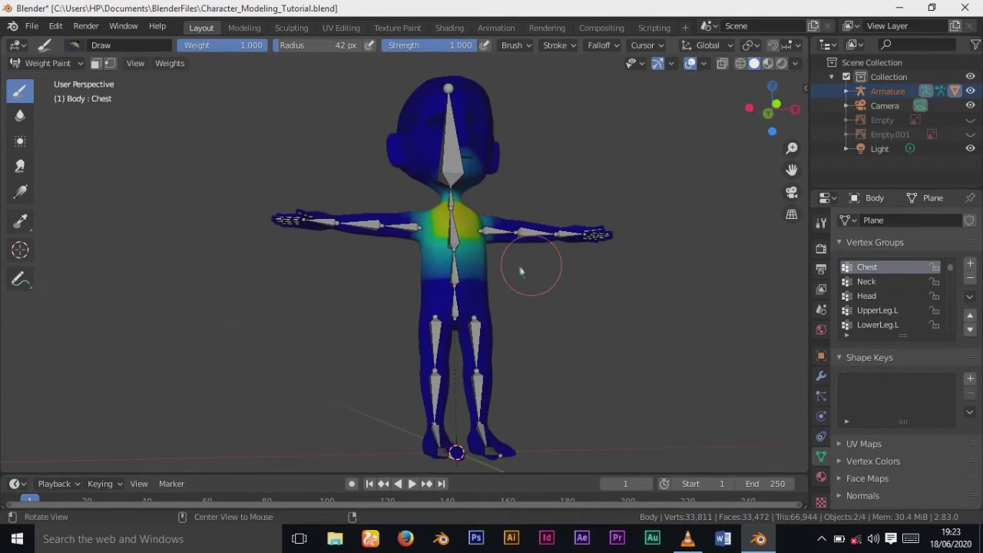
key(KP_1)
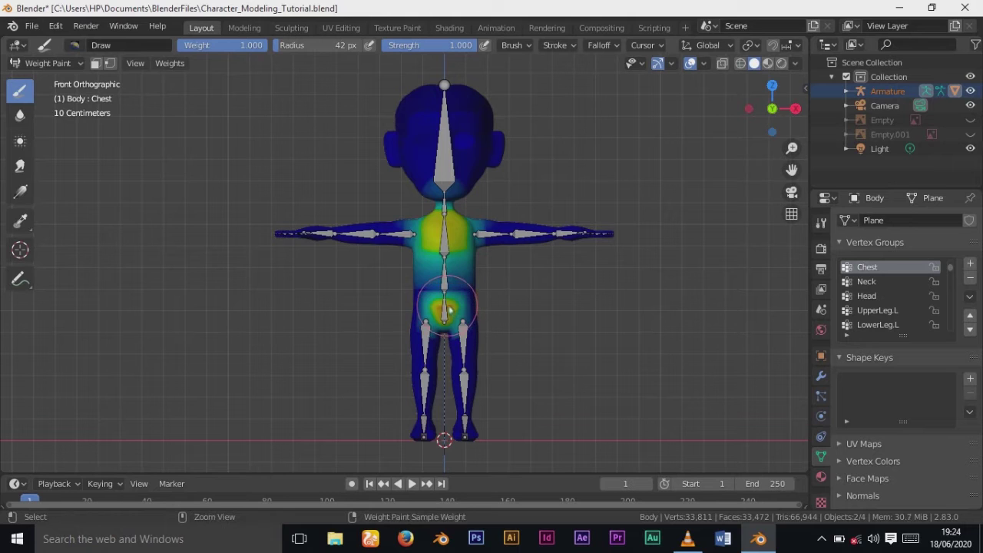
key(ctrl+z)
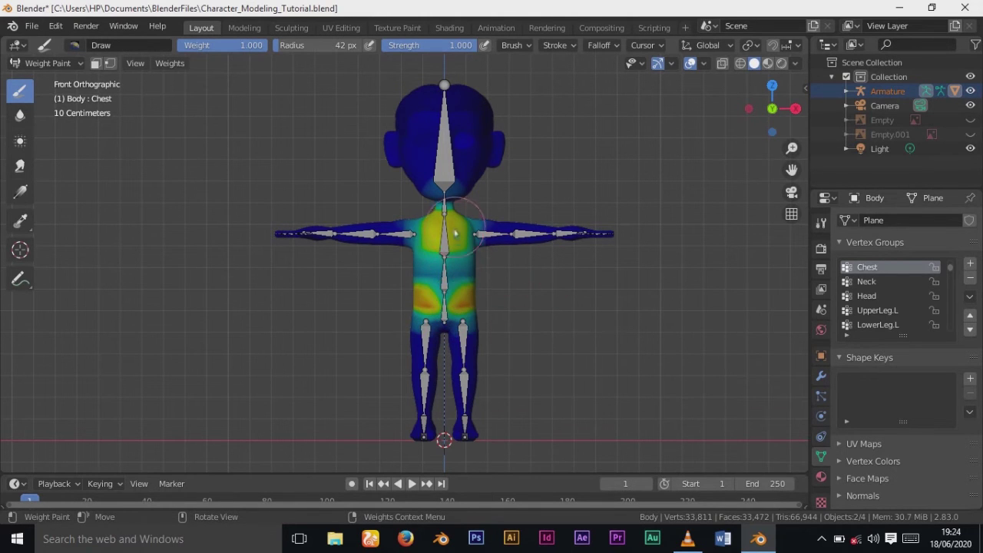
key(ctrl+z)
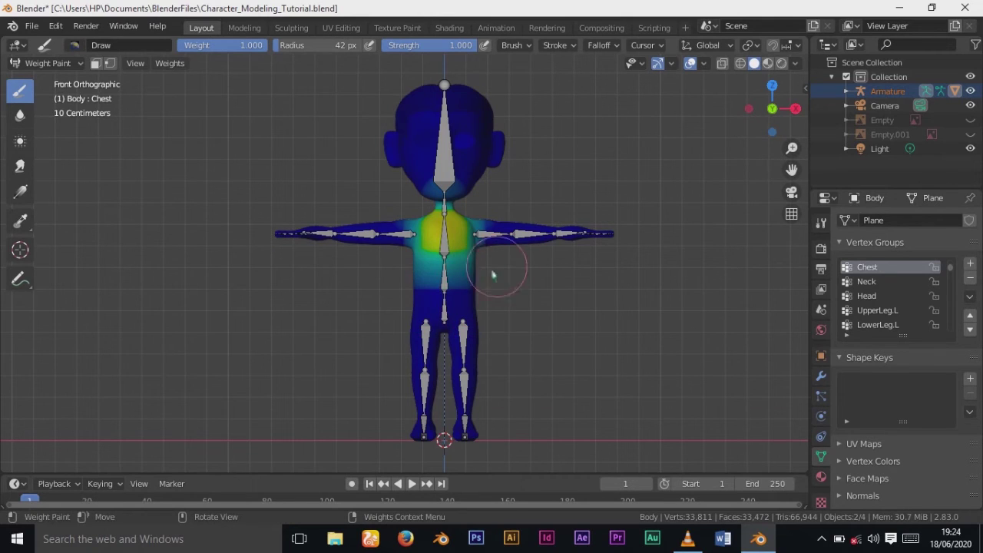
Step: Display the Waist vertex group's weights on the body and examine them from an angled view and the front
ctrl+right_click(451, 308)
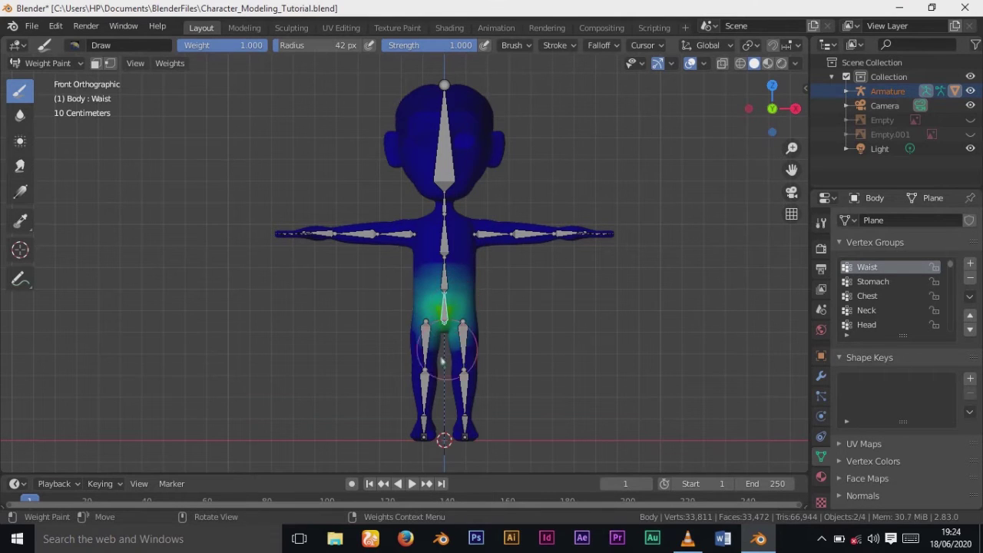
mouse_move(509, 321)
middle_down()
mouse_move(278, 351)
mouse_move(217, 310)
mouse_move(123, 307)
mouse_move(515, 287)
mouse_move(572, 310)
mouse_move(540, 297)
middle_up()
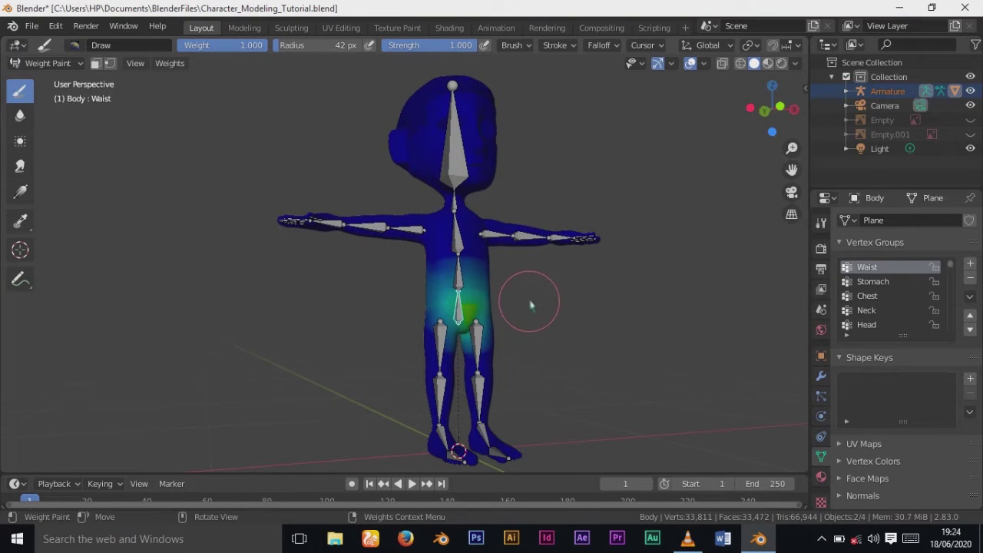
key(shift+a)
key(Escape)
key(KP_1)
Step: Leave Weight Paint mode, select only the Armature, and put it in Pose Mode
click(63, 64)
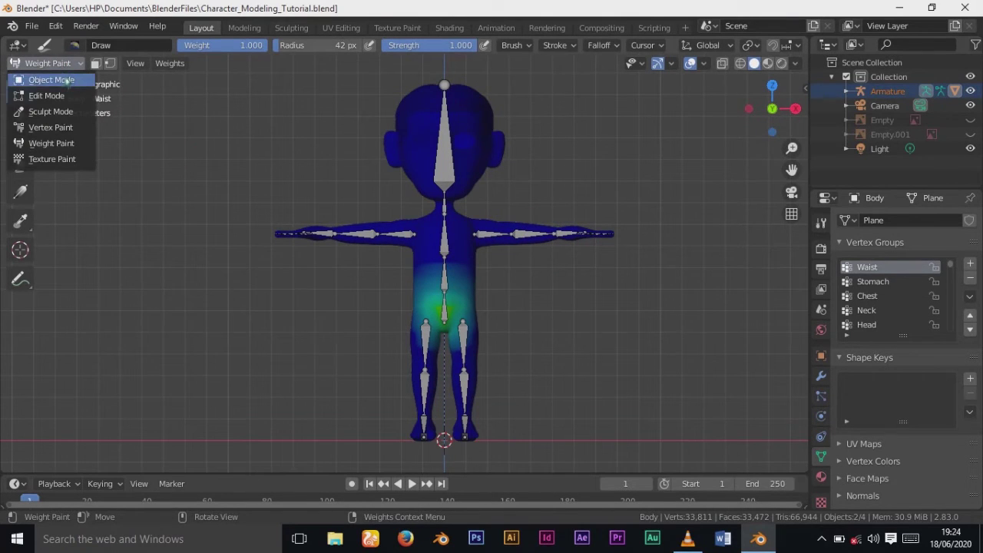
click(51, 80)
click(449, 184)
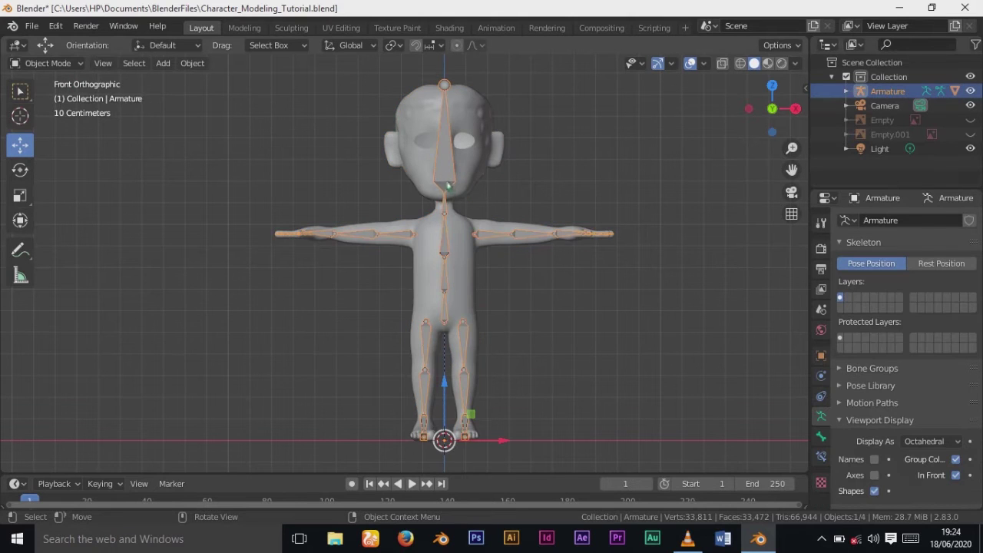
click(44, 63)
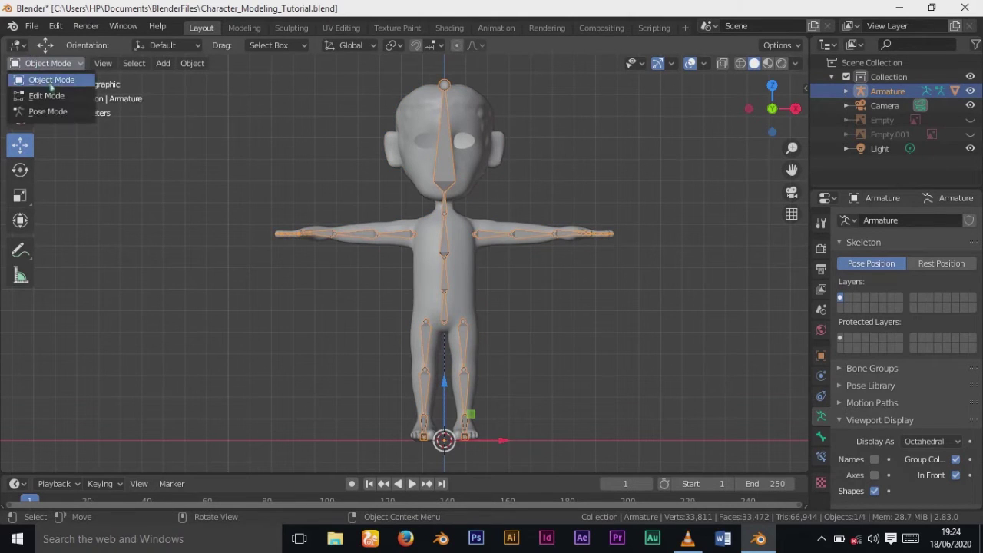
click(49, 111)
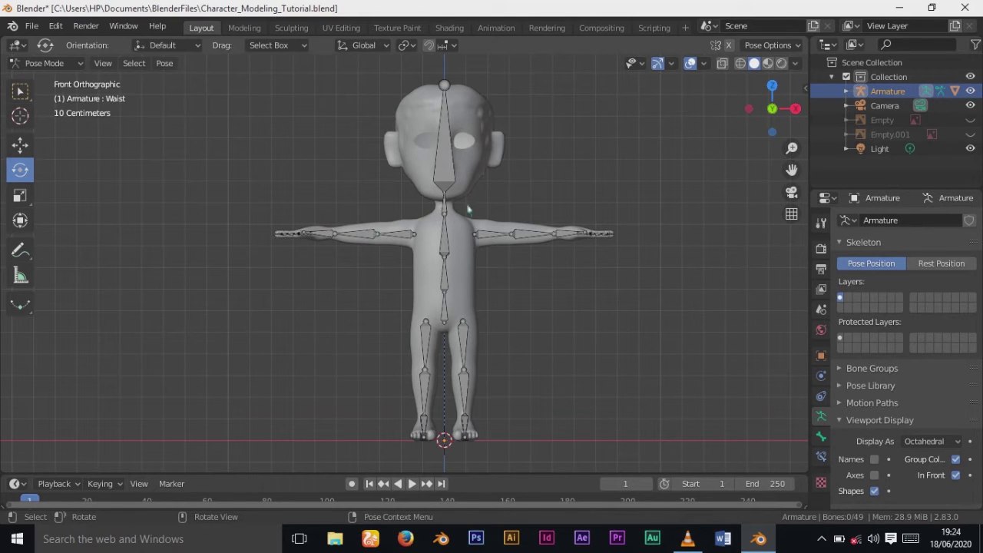
Step: Test the right elbow's deformation in top view by rotating the LowerArm.R bone, and undo the rotation
key(KP_7)
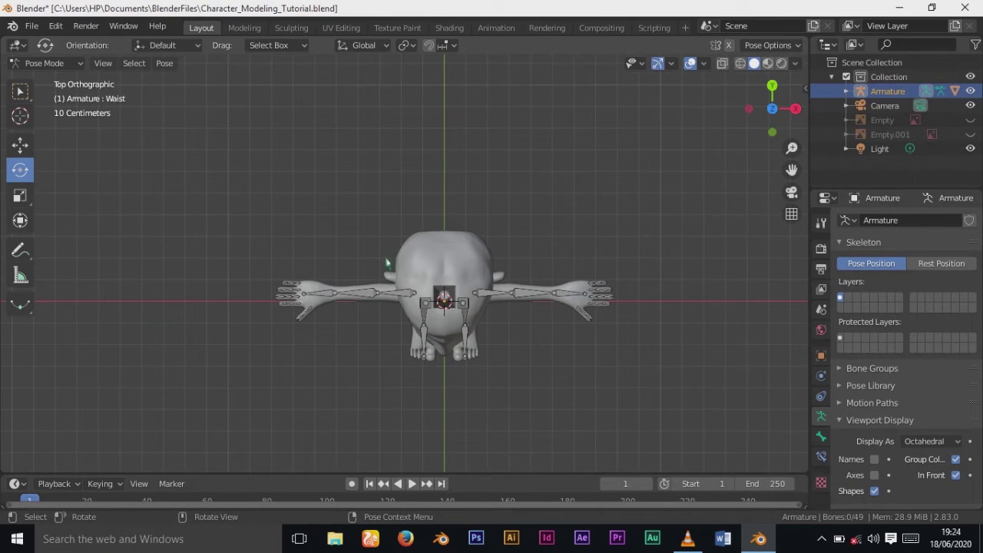
click(363, 295)
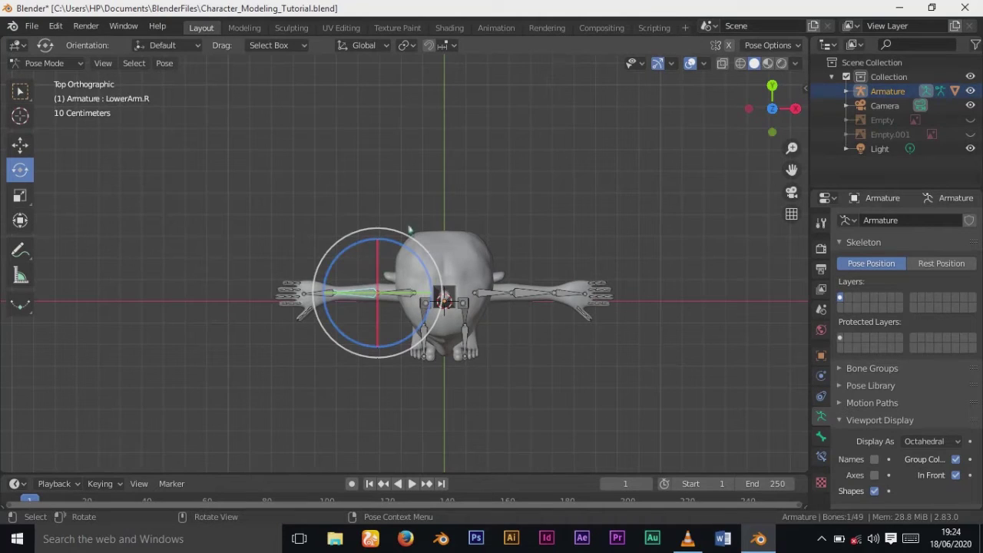
drag(408, 251, 364, 302)
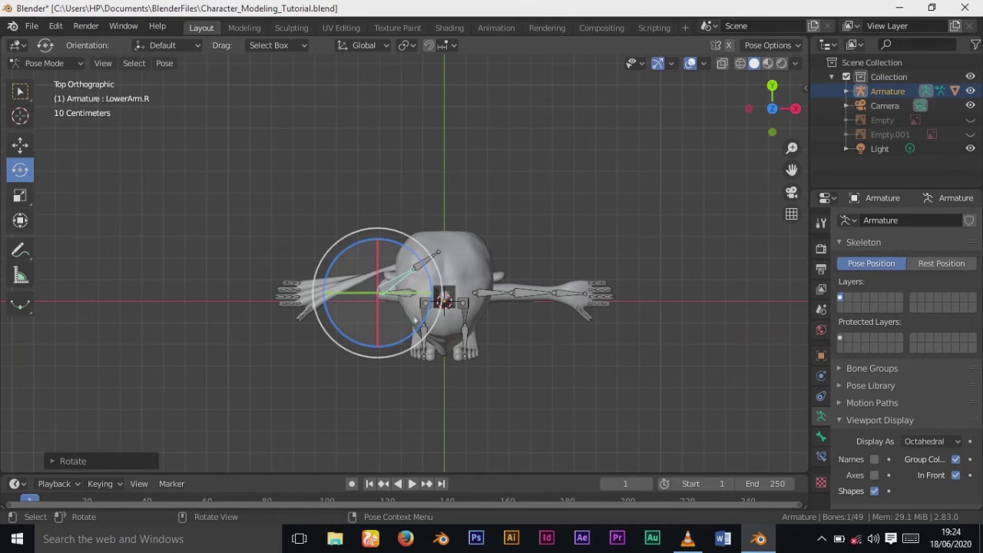
key(ctrl+z)
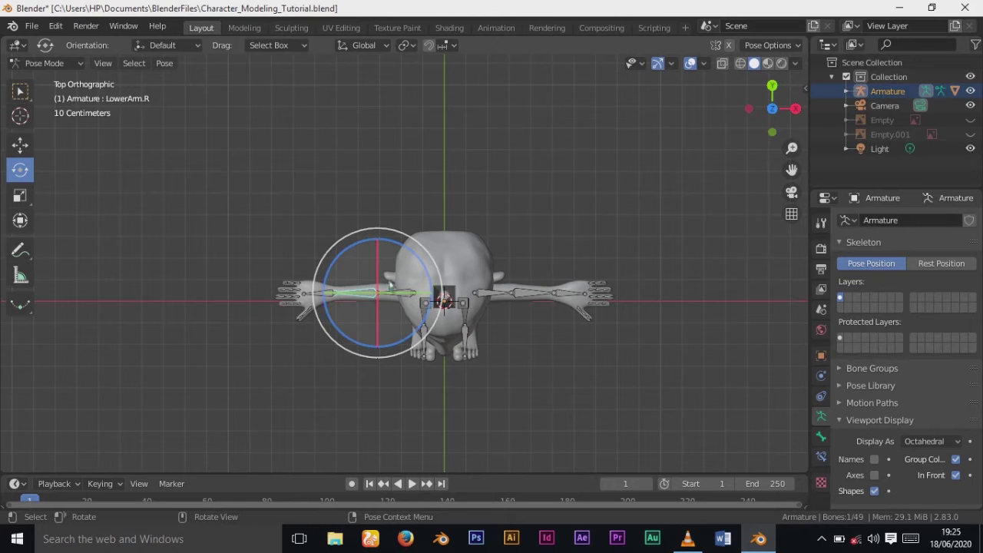
Step: Test whether the right hand follows its wrist by rotating the Wrist.R bone, and undo the rotation
scroll(410, 250, down, 10)
scroll(410, 249, up, 10)
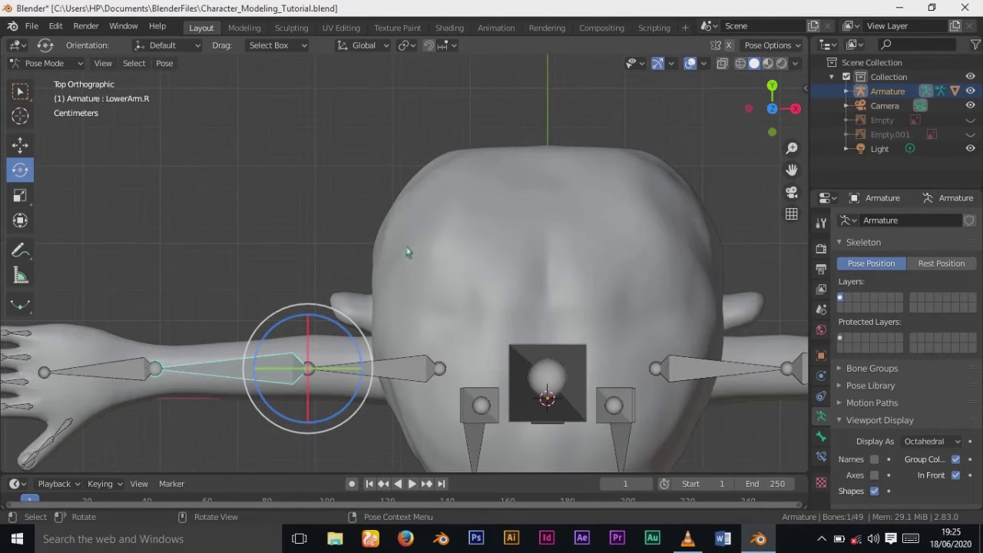
shift+middle_drag(408, 265, 544, 170)
click(238, 279)
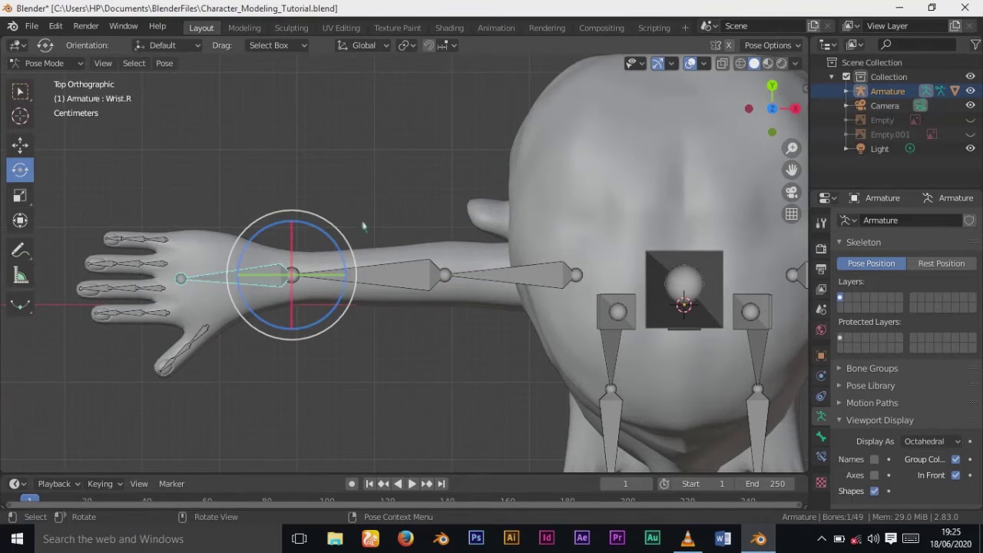
drag(317, 231, 344, 282)
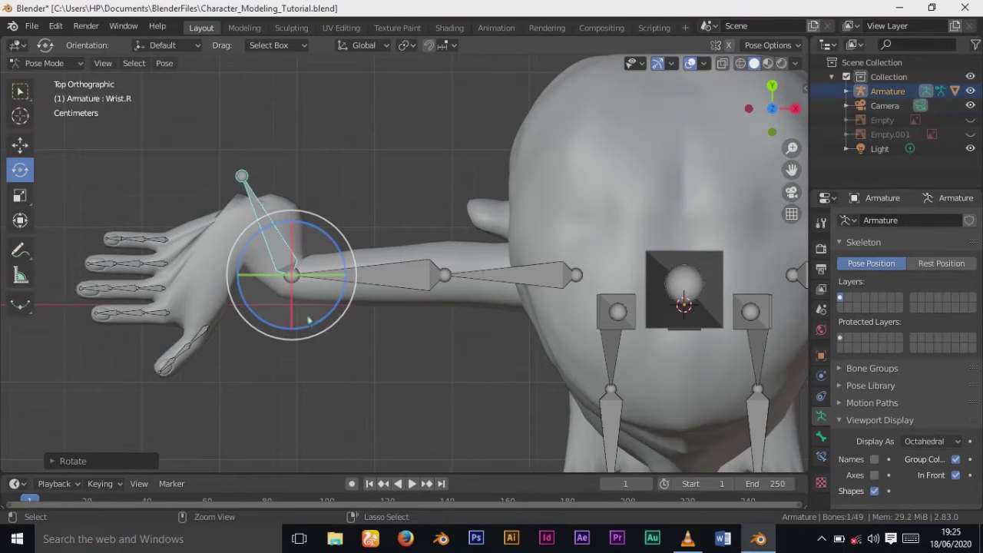
key(ctrl+z)
Step: Try rotating the Wrist.L bone to test the left hand, and cancel the rotation
scroll(411, 308, down, 1)
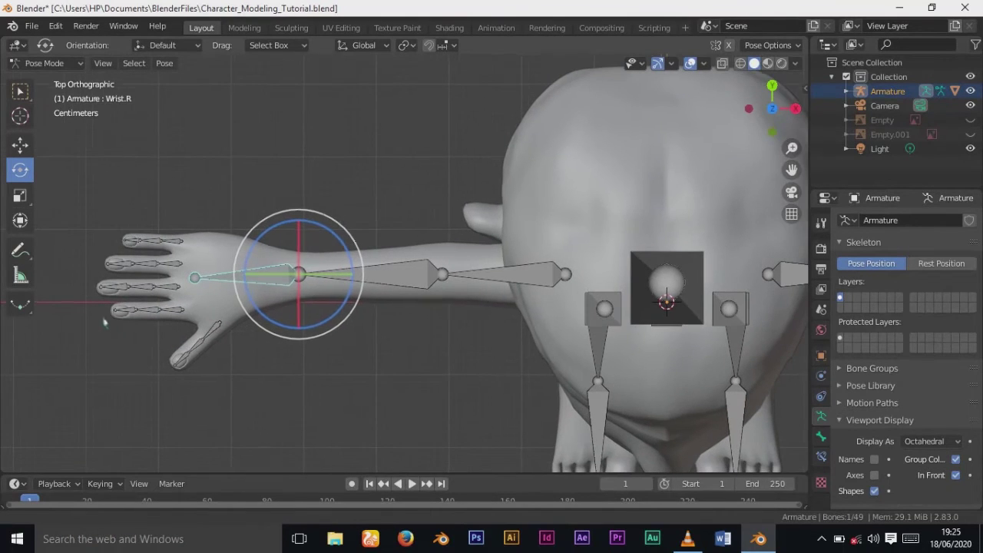
ctrl+scroll(415, 303, up, 15)
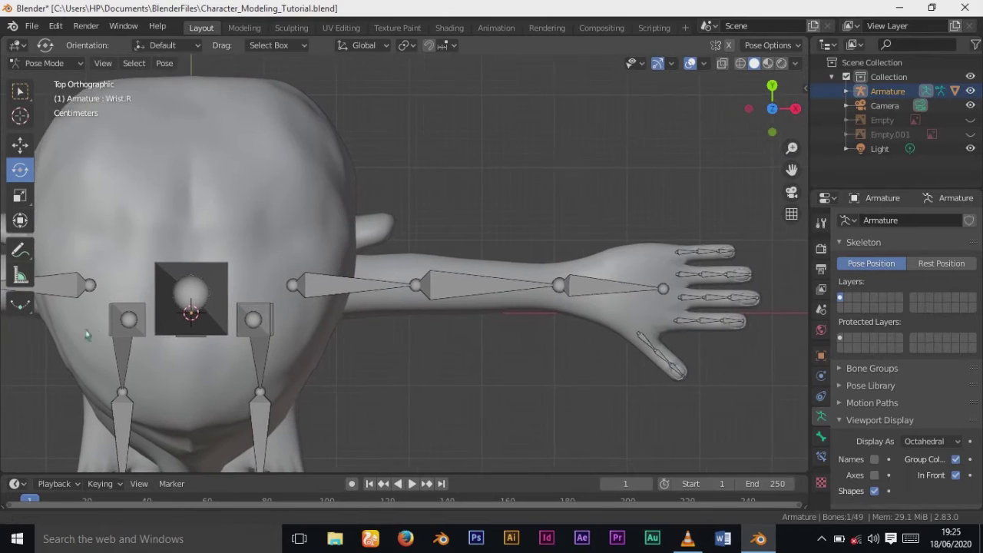
click(576, 288)
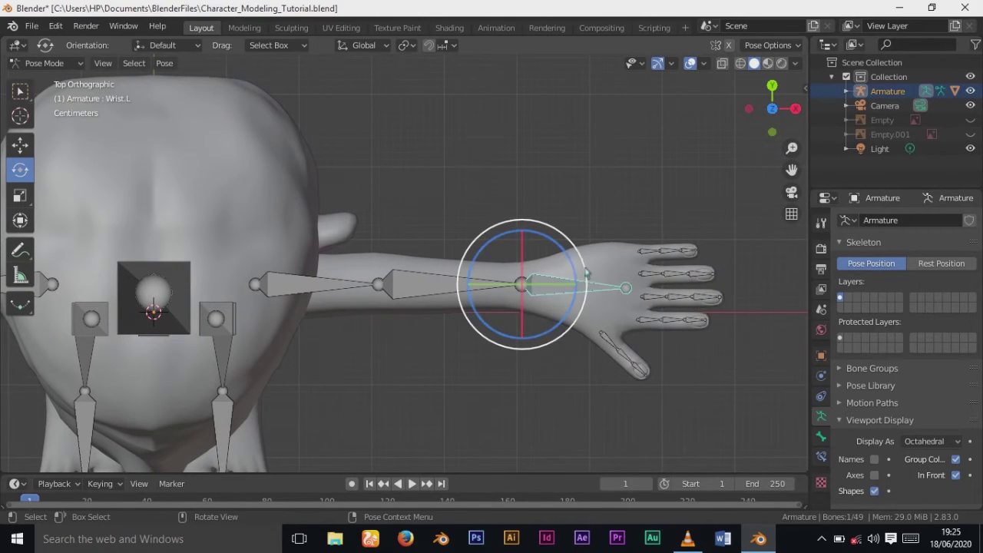
drag(569, 268, 578, 332)
right_click(586, 319)
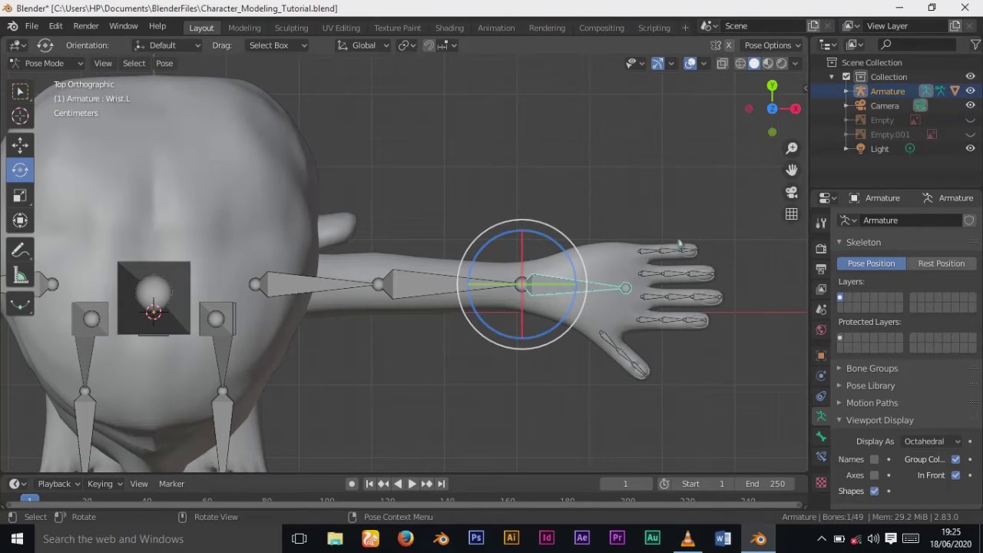
Step: Return the Body mesh to Weight Paint mode and inspect the Pinky1.L and Pinky2.L weights on the left hand
click(62, 63)
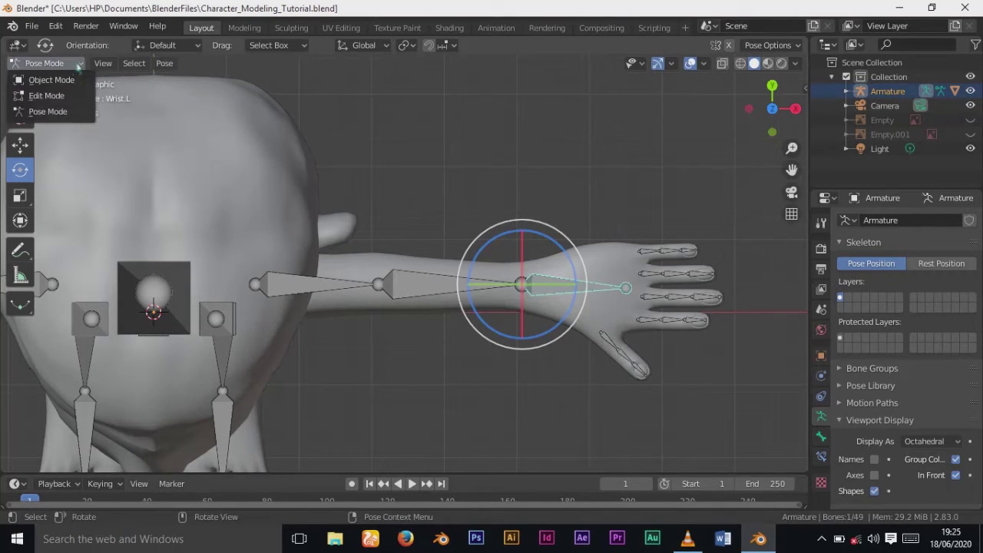
click(77, 80)
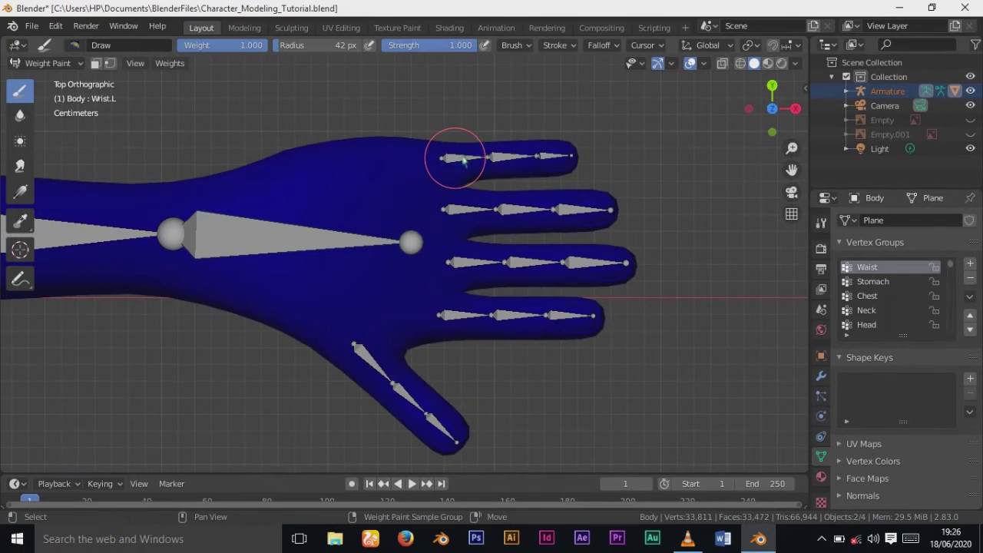
ctrl+click(463, 160)
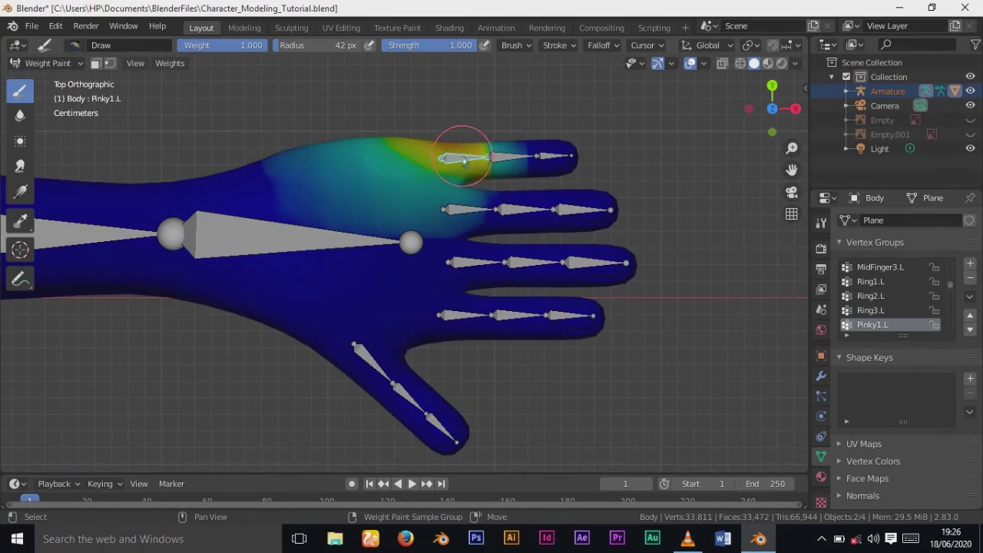
mouse_move(478, 156)
mouse_down()
mouse_move(486, 171)
mouse_move(501, 164)
mouse_up()
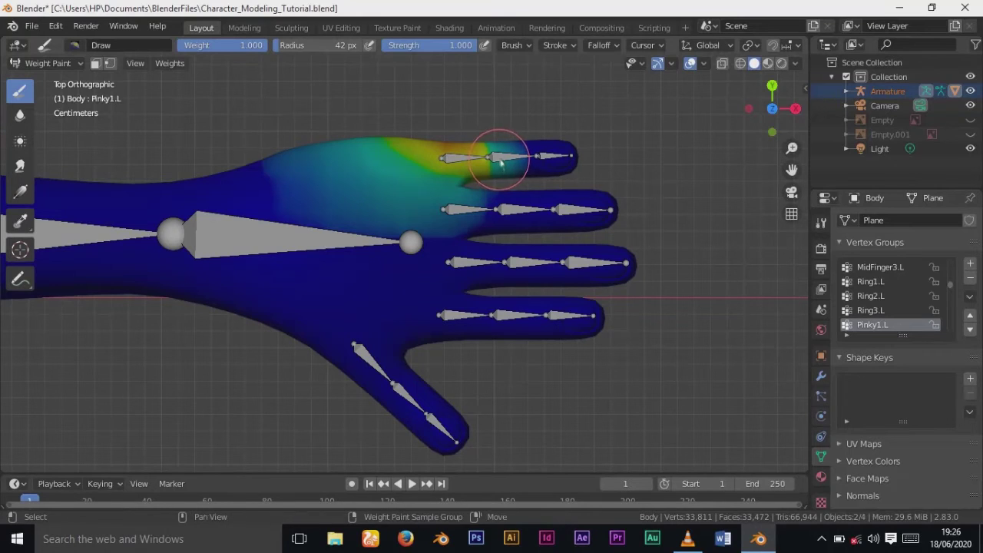
ctrl+click(504, 159)
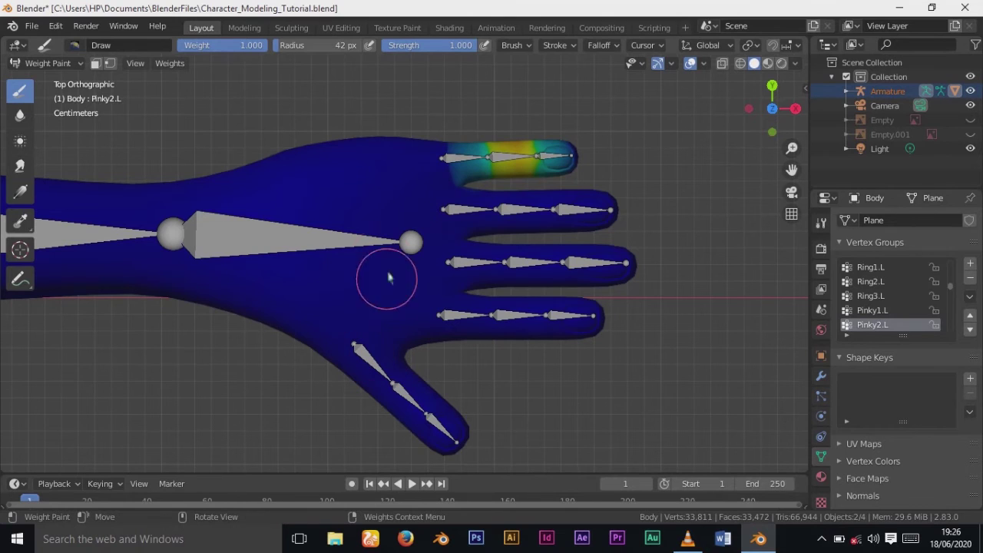
Step: Leave Weight Paint mode, select only the Armature, and enter its Edit Mode
click(66, 68)
click(68, 79)
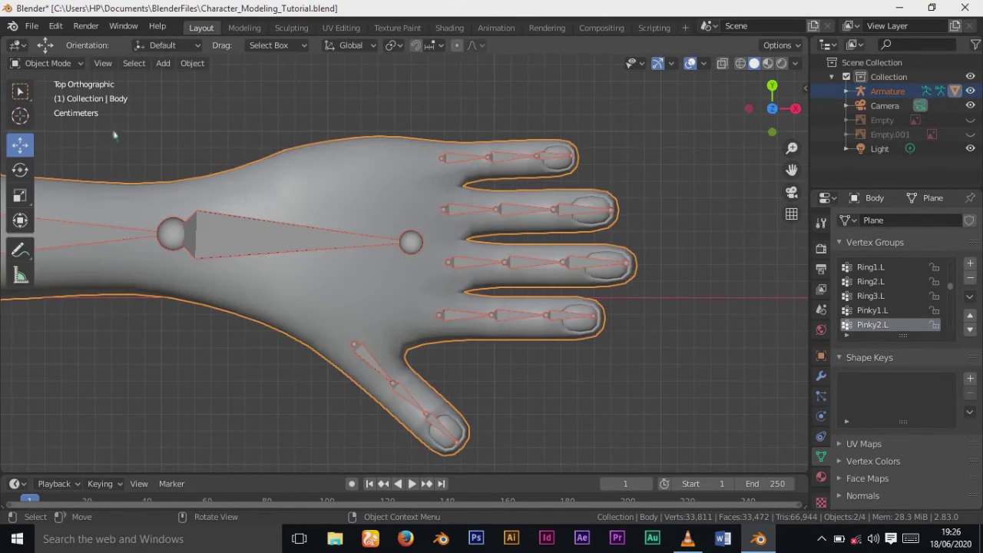
click(233, 243)
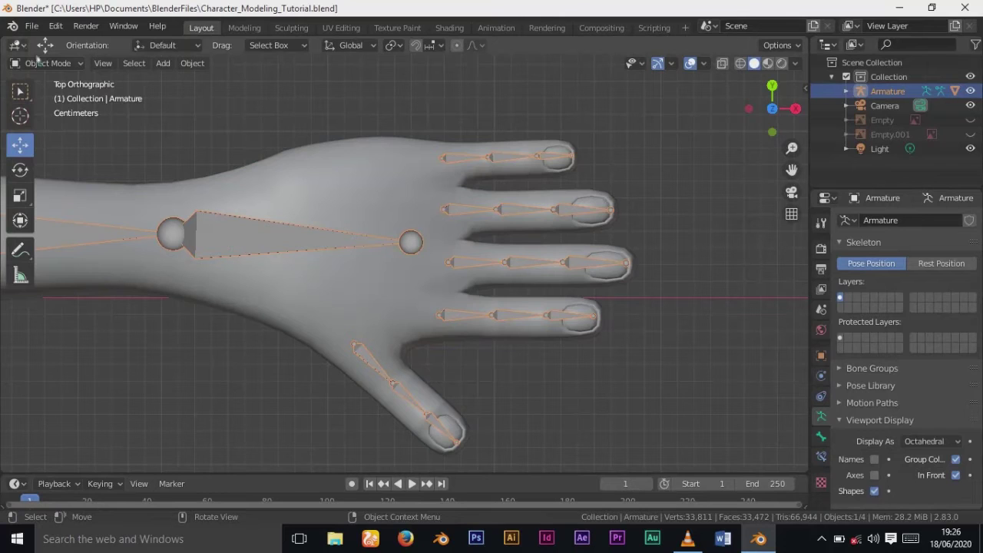
click(51, 65)
click(47, 95)
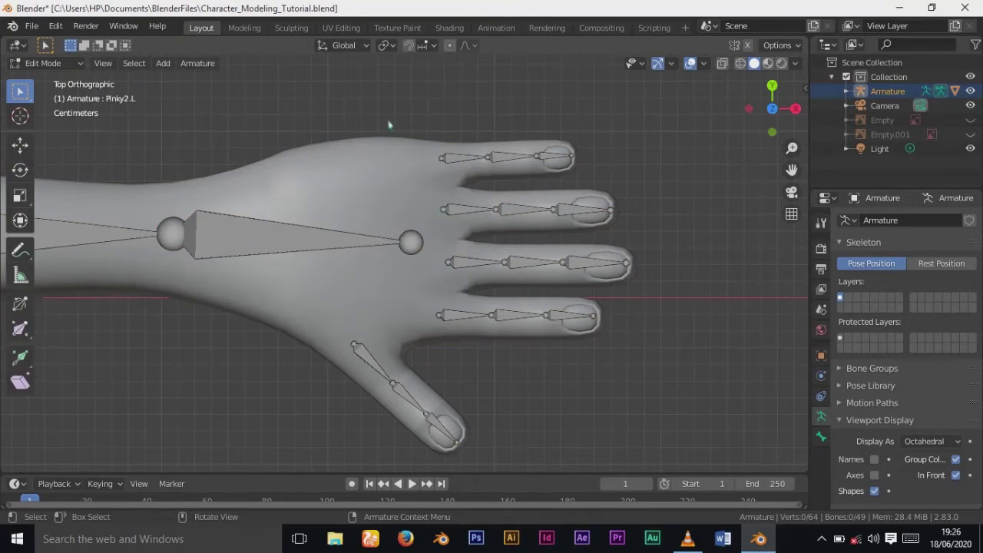
Step: Parent the base bones of the left hand's four fingers and thumb to the Wrist.L bone with Keep Offset
click(465, 158)
key(shift)
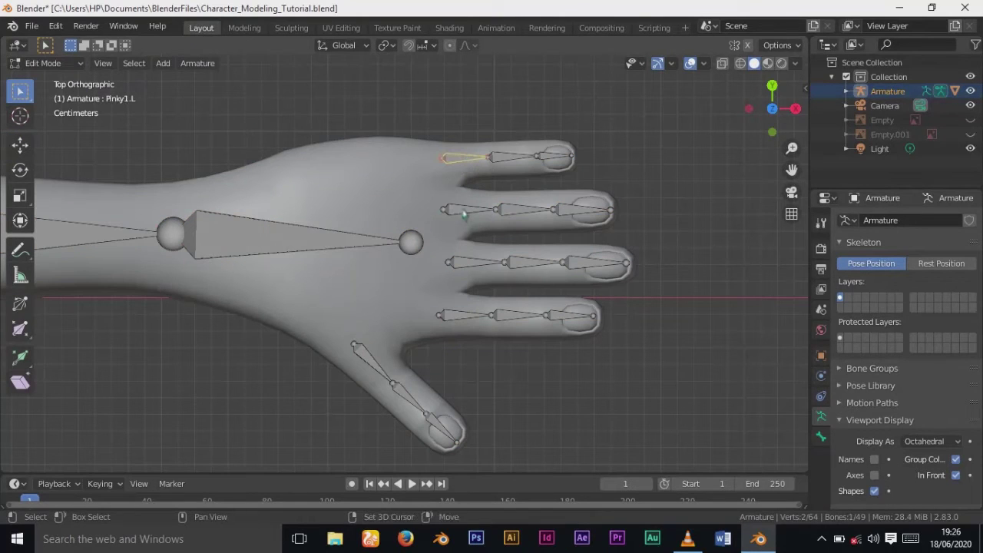
shift+click(468, 212)
shift+click(475, 263)
shift+click(455, 317)
shift+click(380, 359)
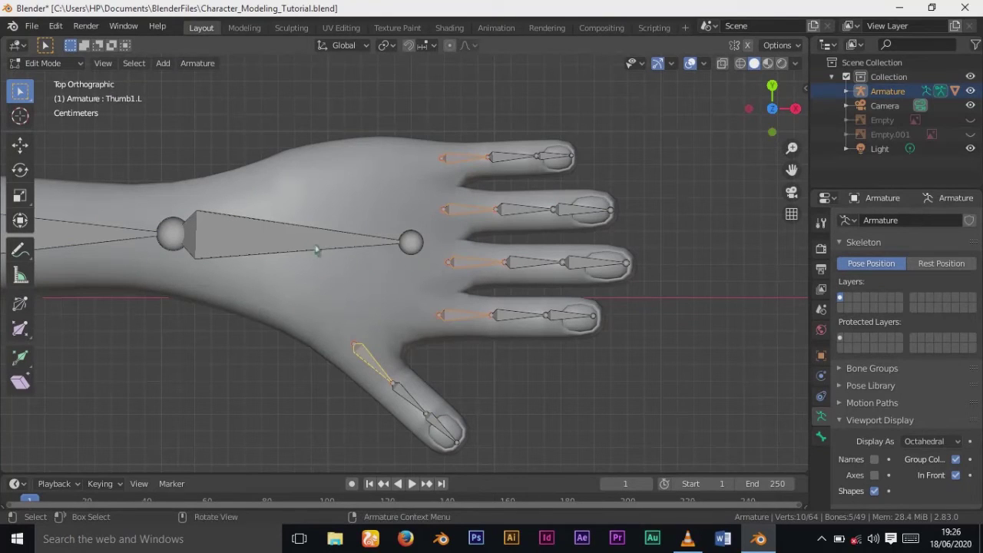
shift+click(290, 238)
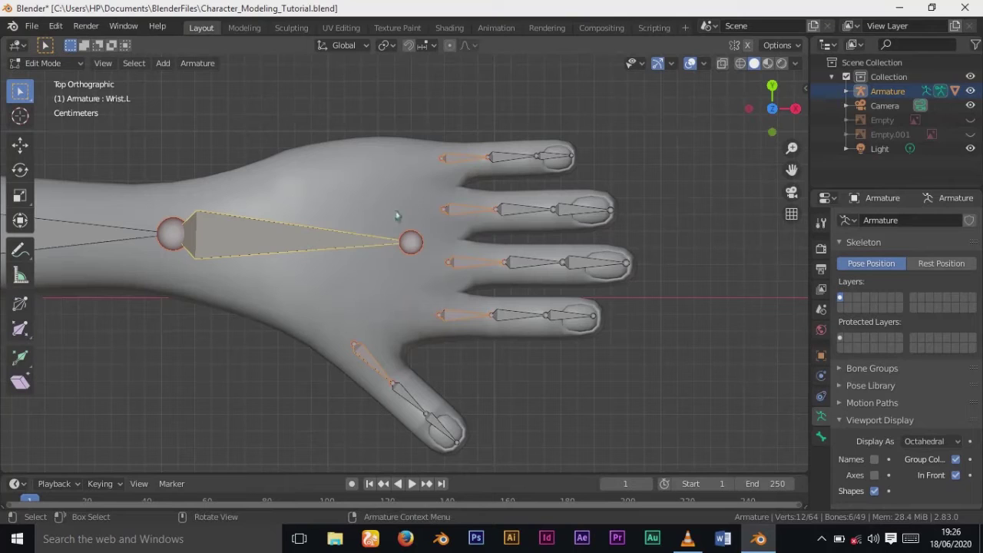
key(ctrl+p)
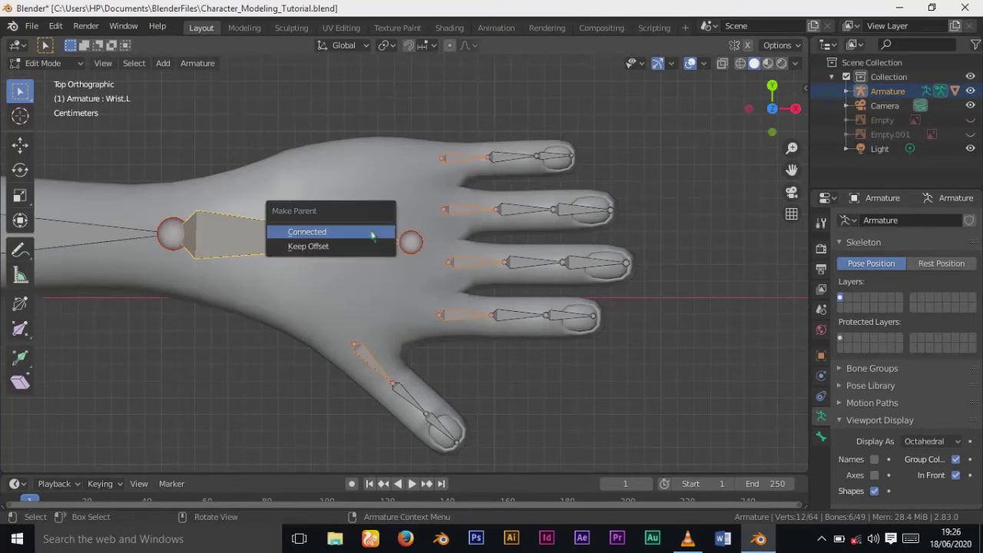
click(317, 247)
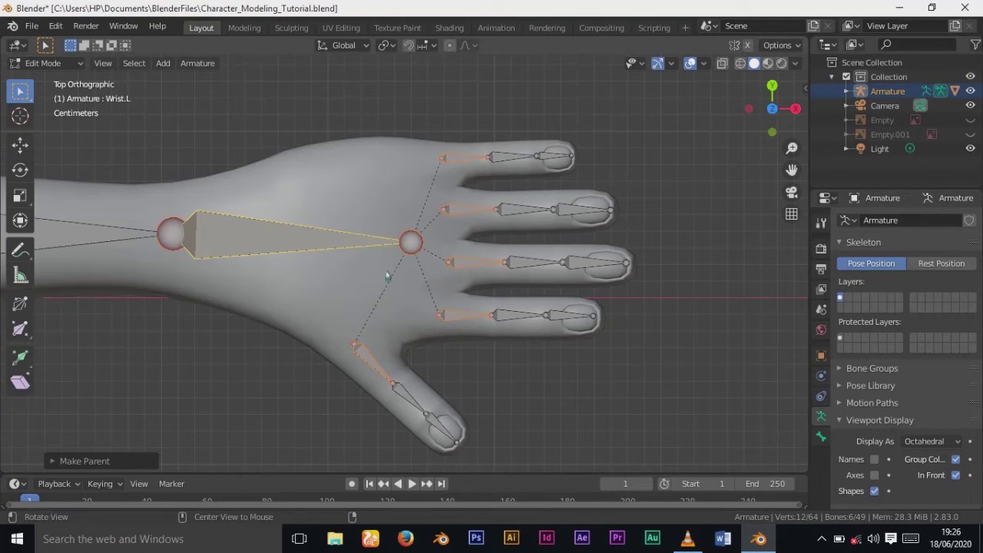
Step: Switch the armature to Pose Mode and rotate only the Wrist.L bone to bend the left hand at the wrist
shift+middle_drag(370, 288, 553, 256)
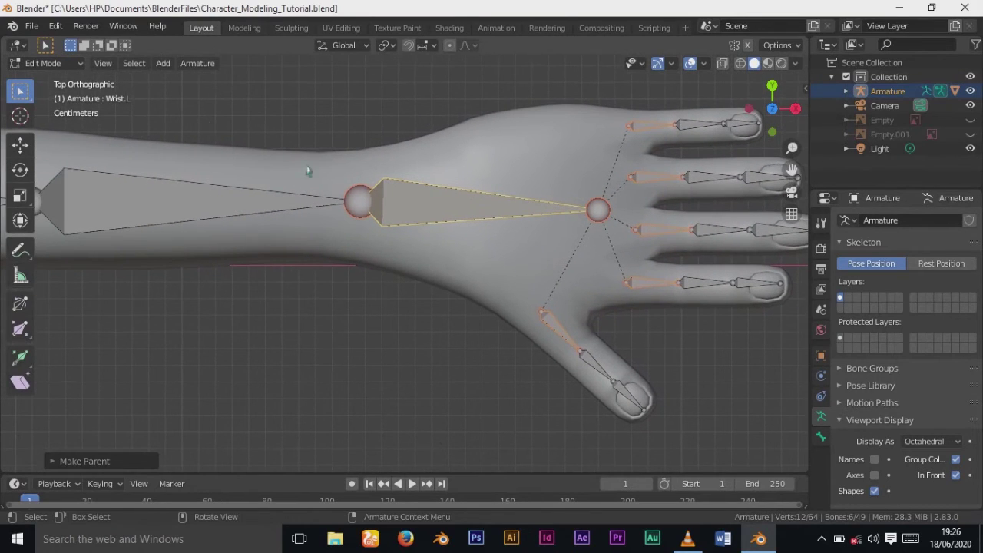
click(59, 61)
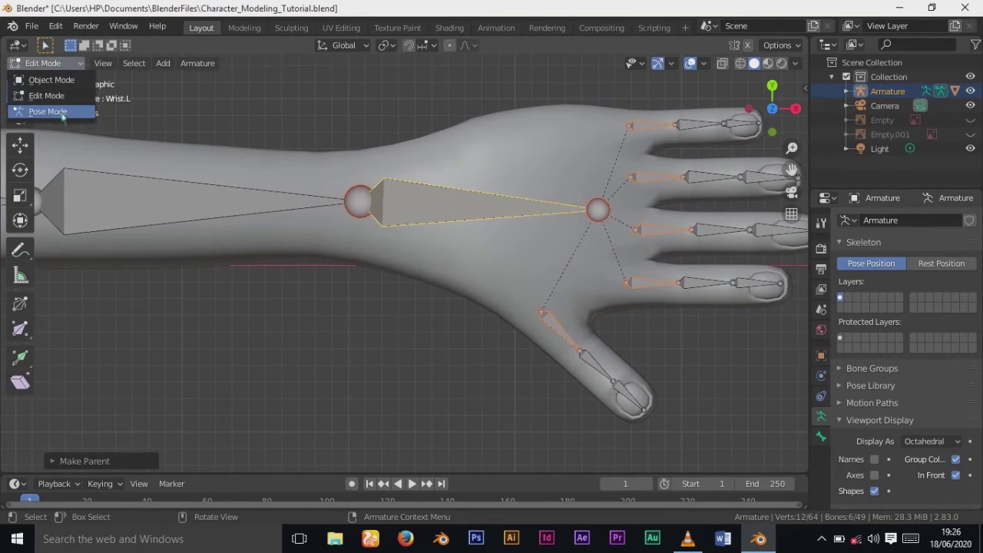
key(Return)
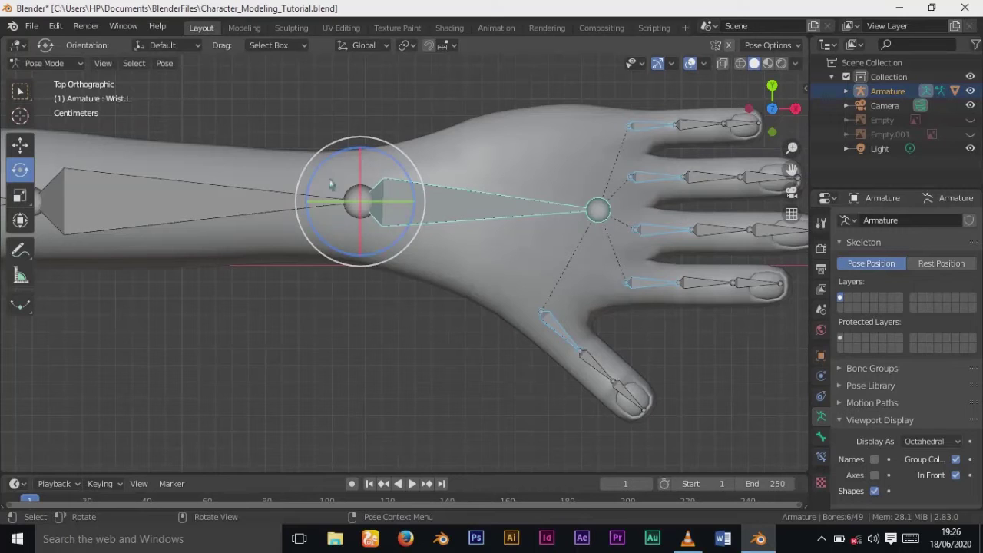
drag(407, 176, 423, 201)
key(r)
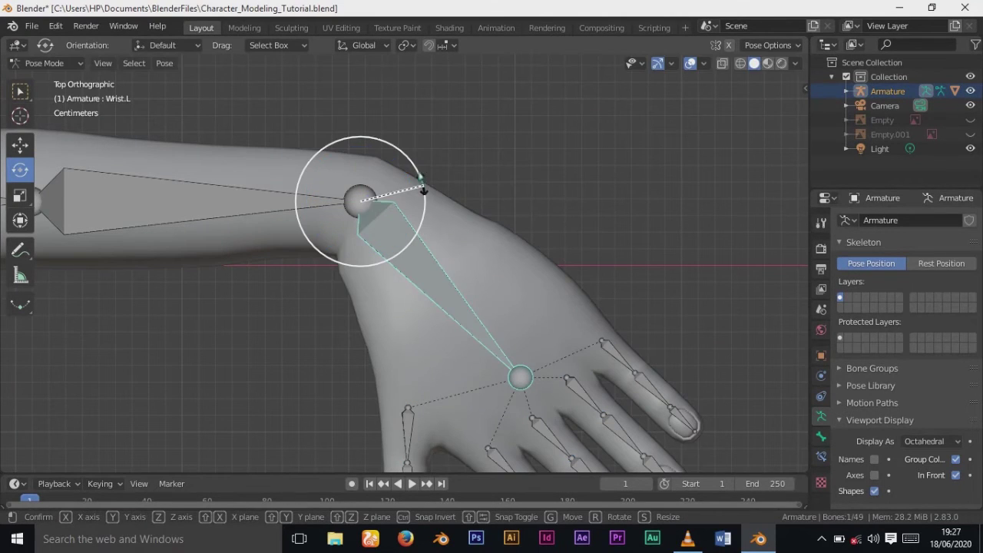
click(504, 191)
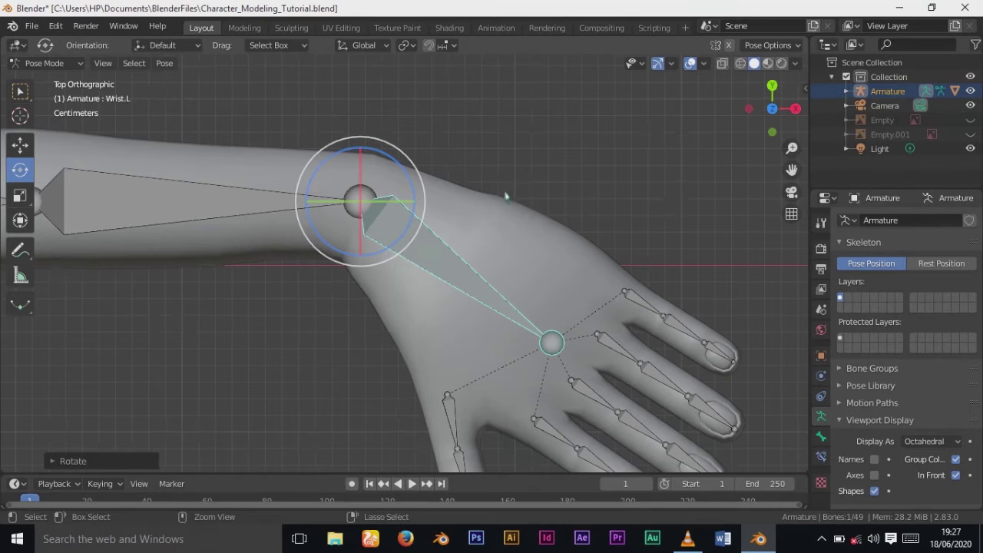
Step: Undo the test rotations of the Wrist.L bone
key(ctrl+z)
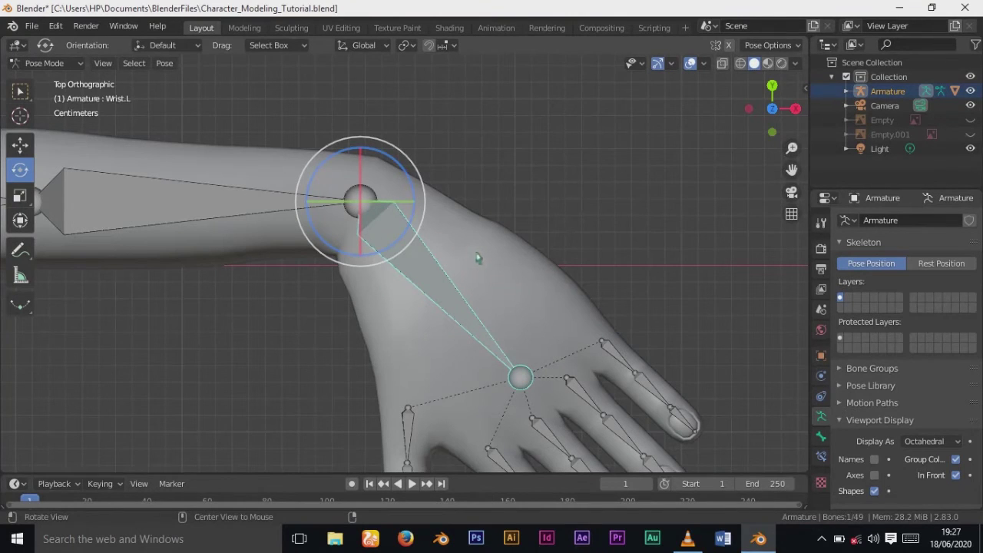
key(ctrl+z)
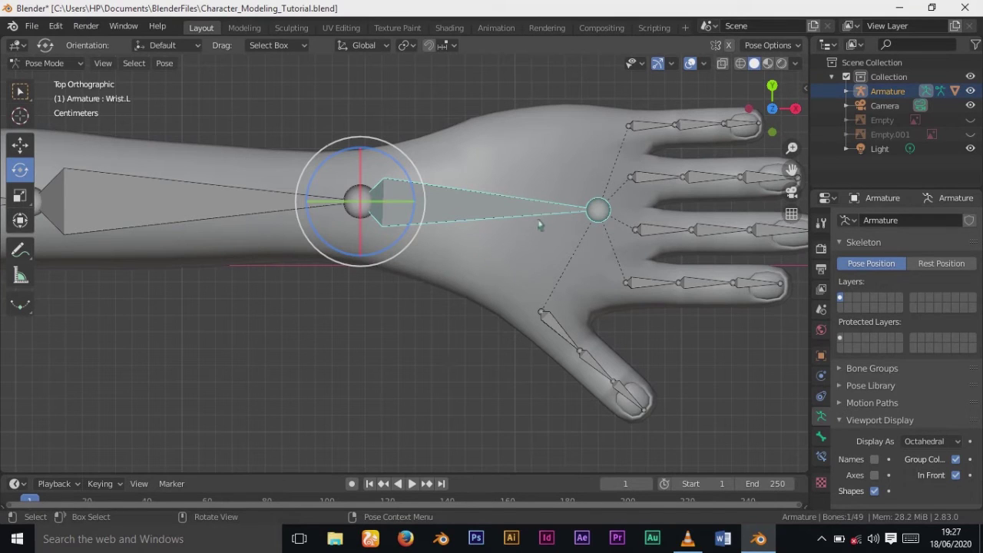
Step: Test the left wrist by rotating the Wrist.L bone upward in top view, and clear the bone's rotation
key(r)
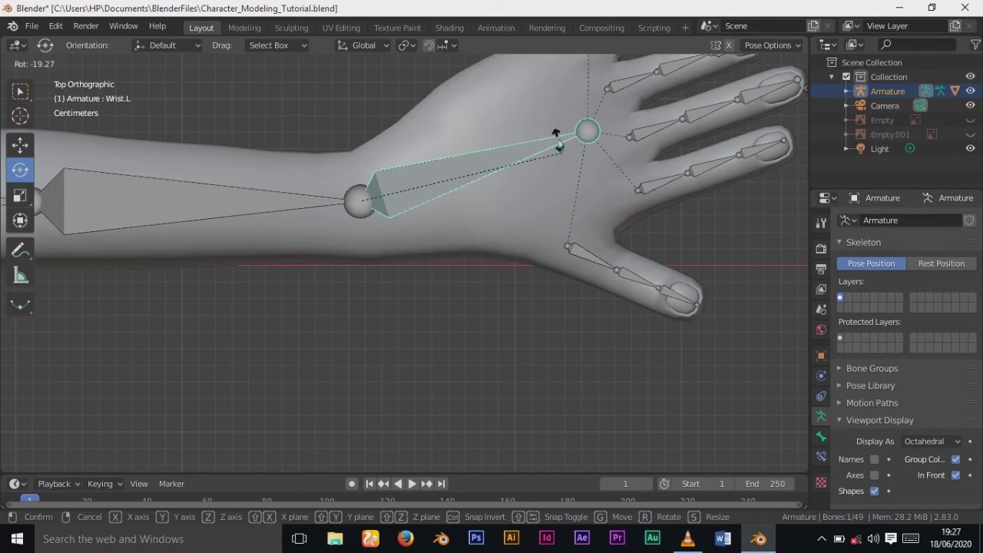
click(560, 149)
key(alt)
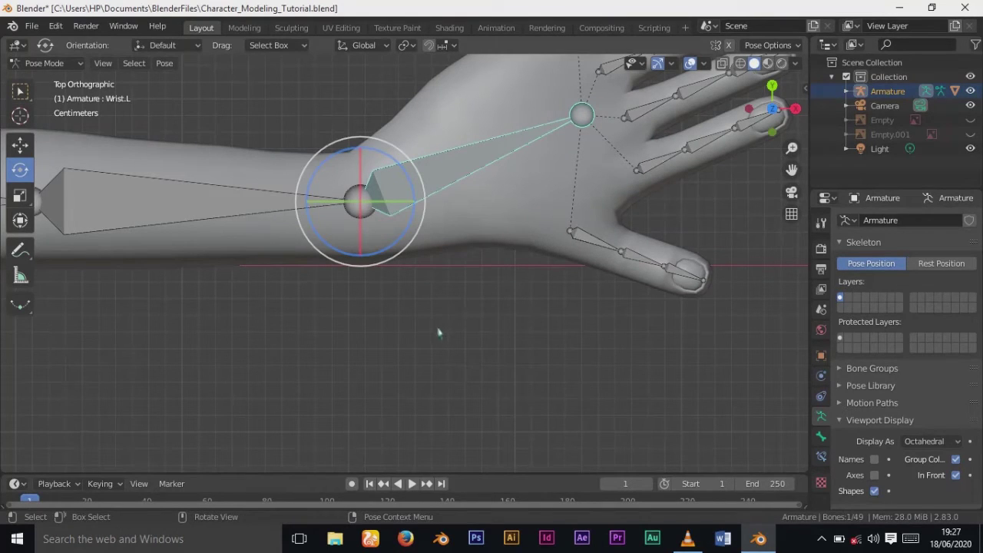
key(alt)
key(alt)
key(alt+r)
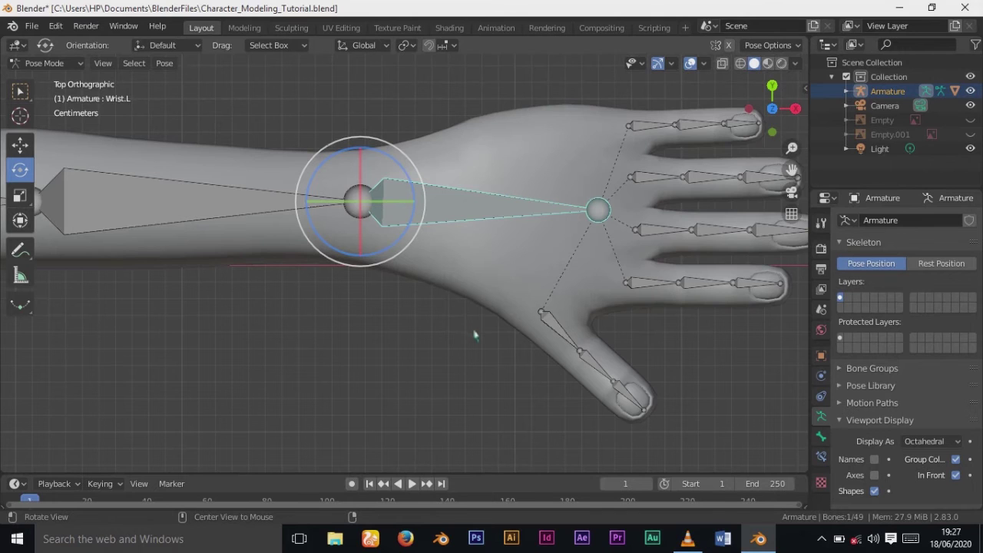
Step: Select the Thumb1.R bone at the base of the right thumb and enter the armature's Edit Mode
key(shift)
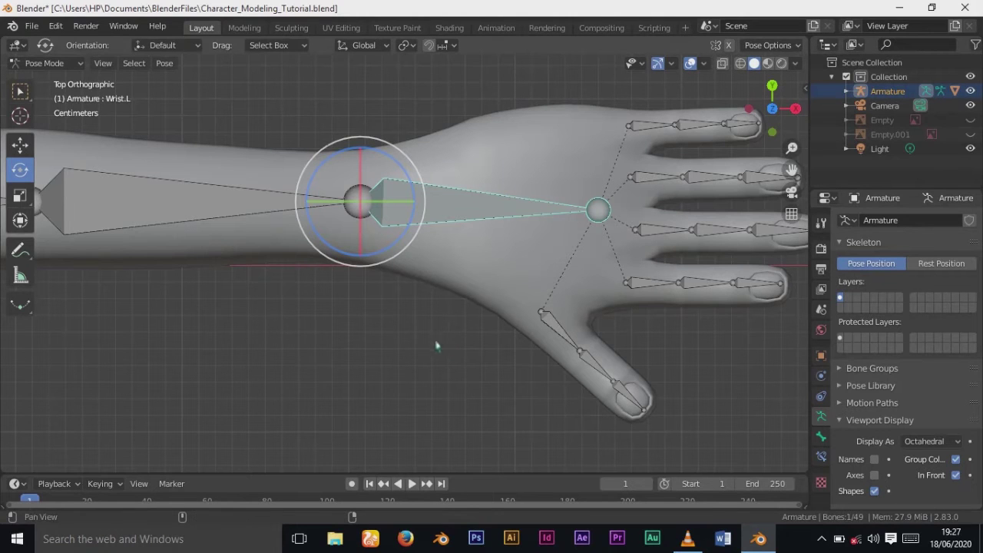
shift+middle_drag(342, 354, 645, 296)
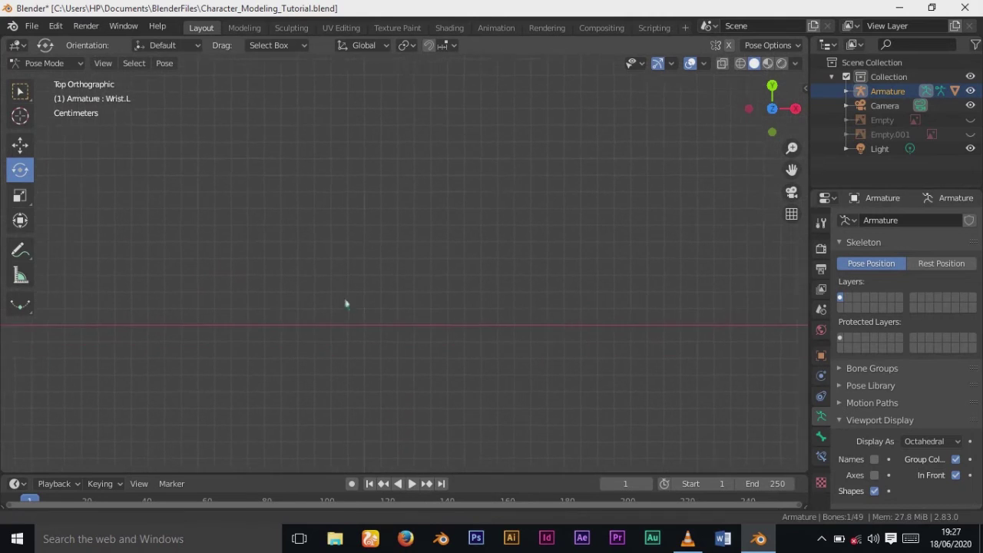
shift+middle_drag(111, 231, 325, 264)
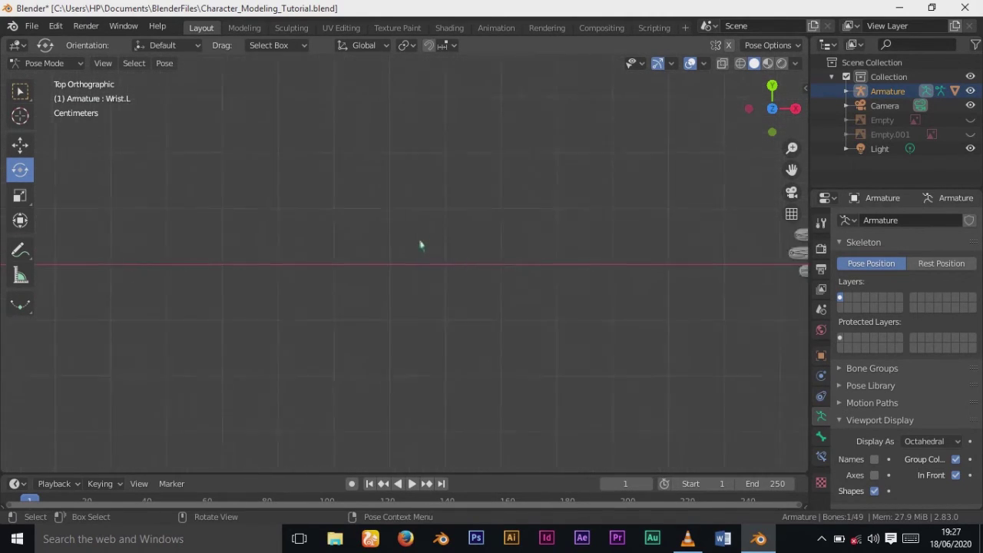
scroll(421, 246, down, 4)
shift+middle_drag(533, 290, 254, 303)
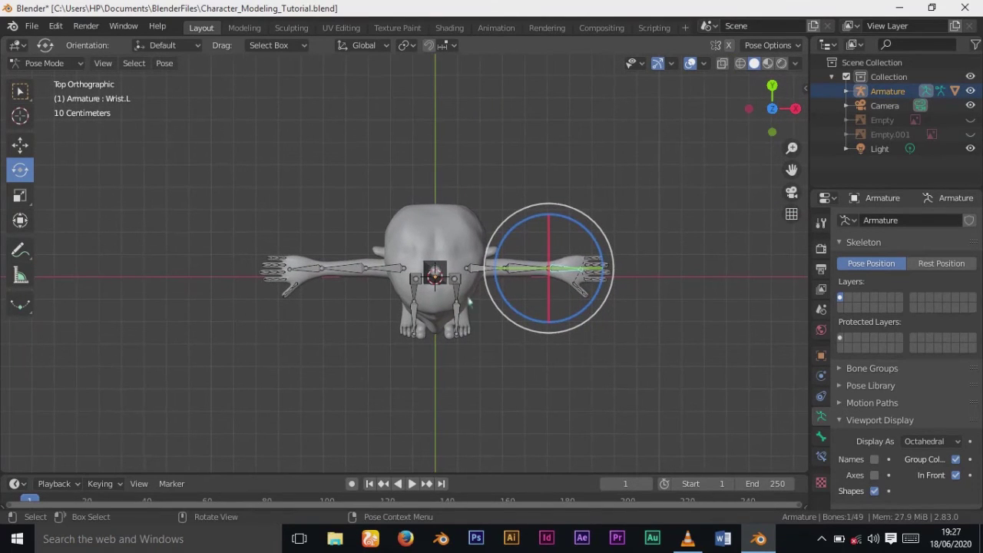
scroll(475, 304, up, 2)
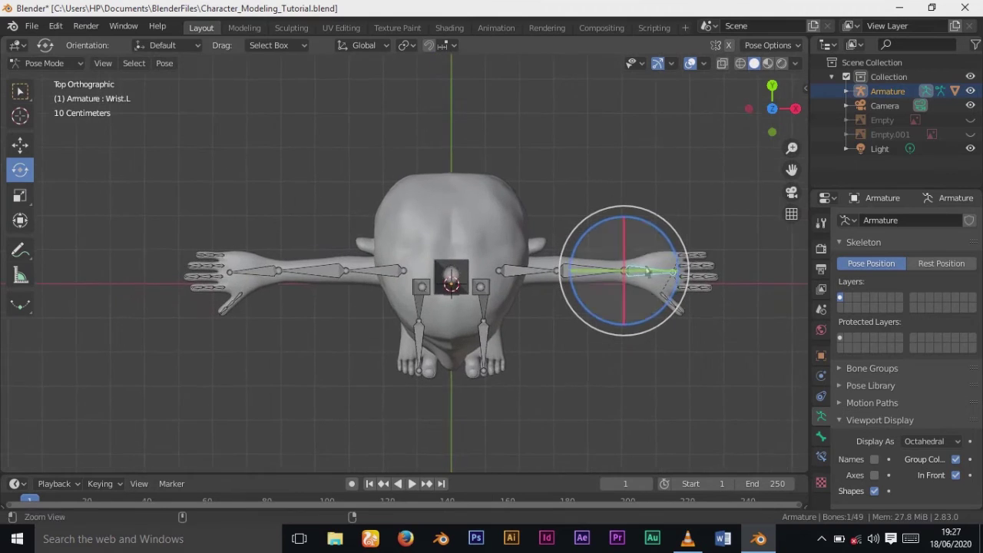
scroll(486, 306, up, 4)
shift+middle_drag(292, 350, 412, 341)
scroll(356, 351, up, 2)
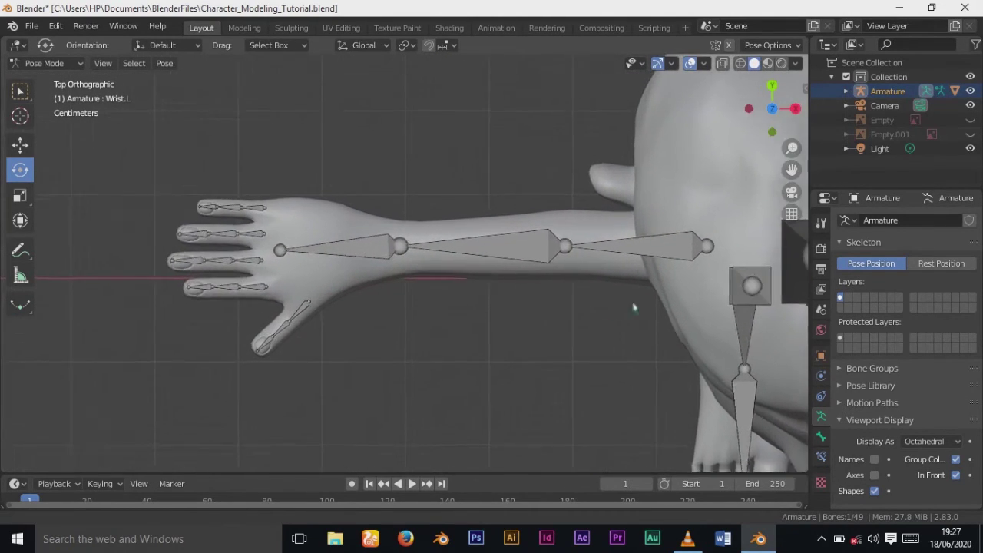
scroll(355, 351, down, 2)
shift+middle_drag(355, 351, 588, 315)
scroll(548, 345, up, 2)
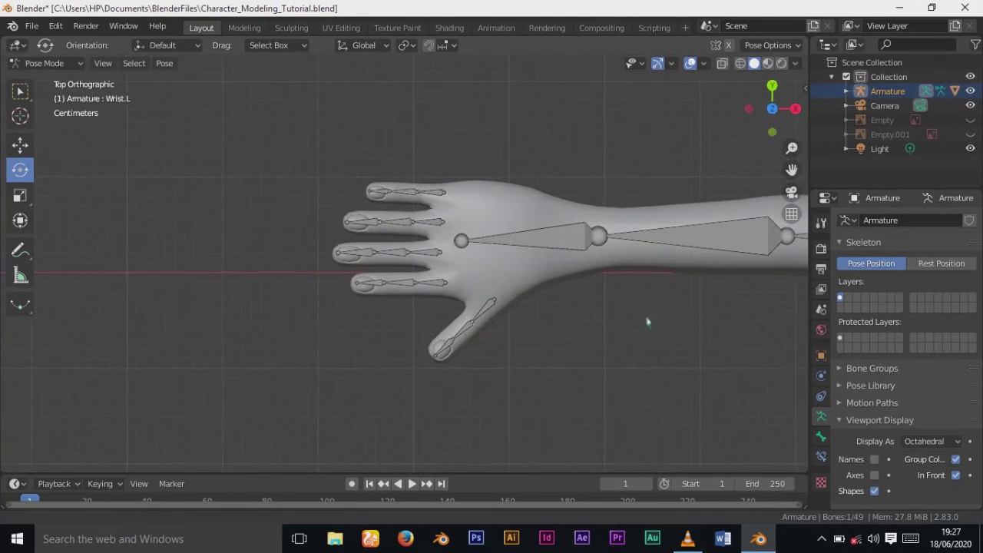
scroll(766, 300, up, 1)
scroll(676, 277, up, 3)
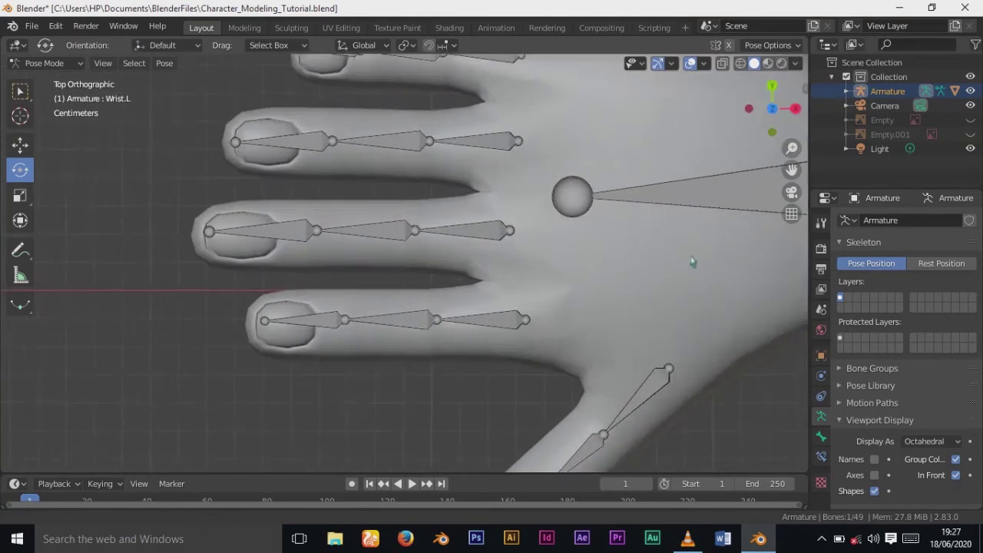
shift+middle_drag(625, 305, 510, 330)
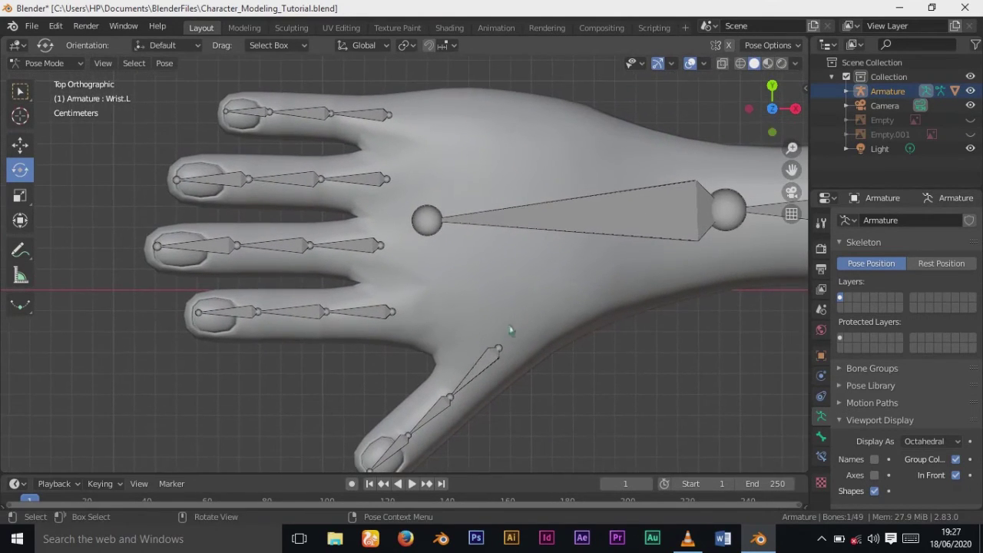
click(496, 353)
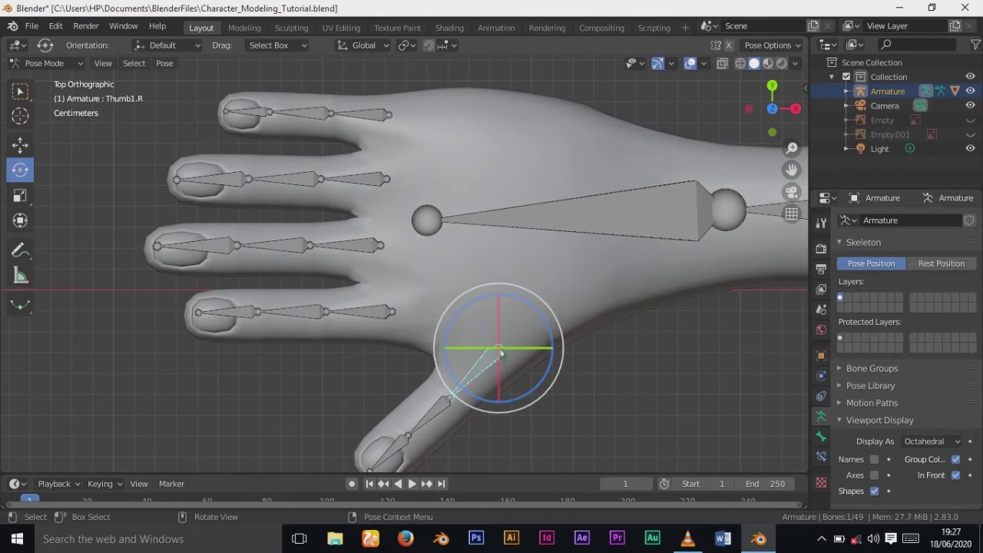
click(50, 65)
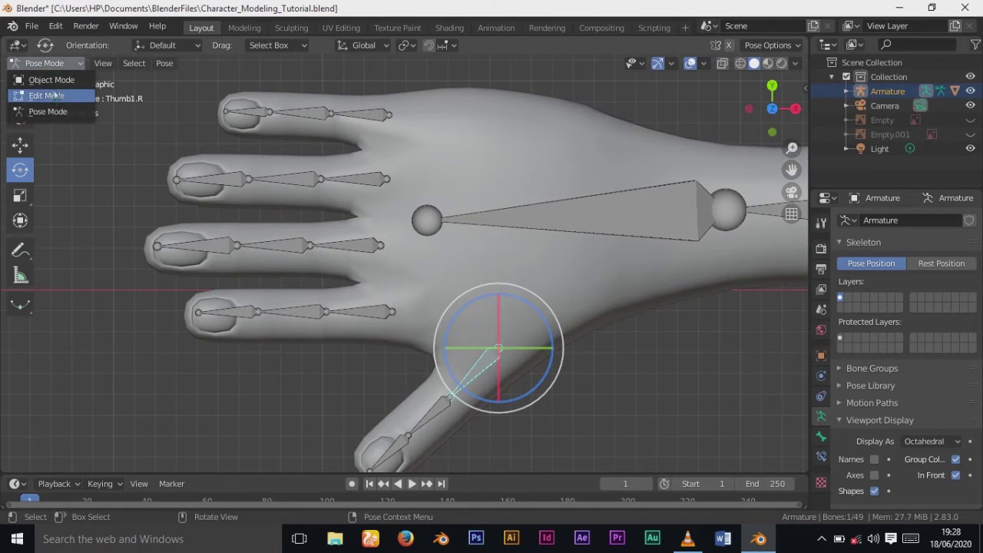
click(53, 95)
Step: Parent the base bones of the right hand's four fingers and thumb to the Wrist.R bone with Keep Offset
shift+click(389, 312)
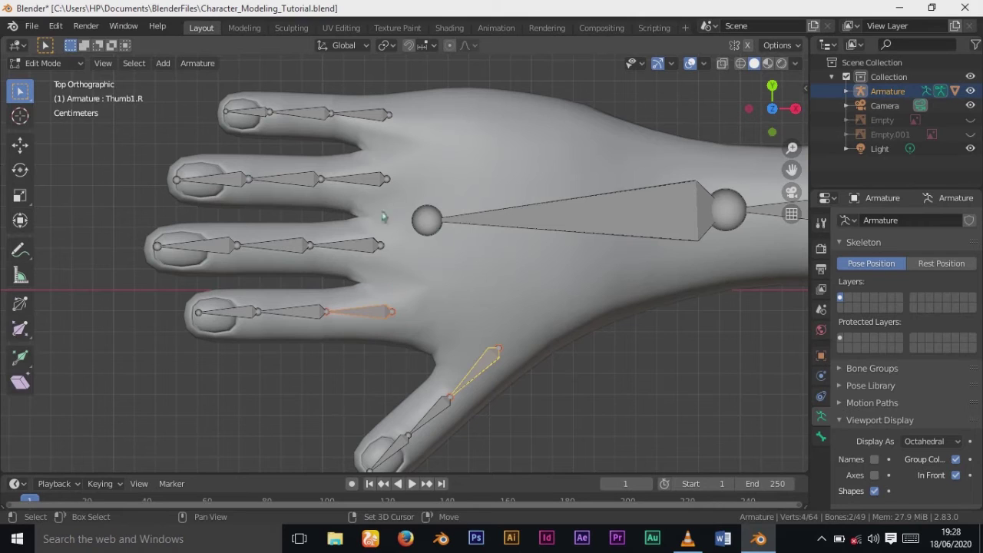
shift+click(358, 247)
shift+click(383, 178)
shift+click(382, 116)
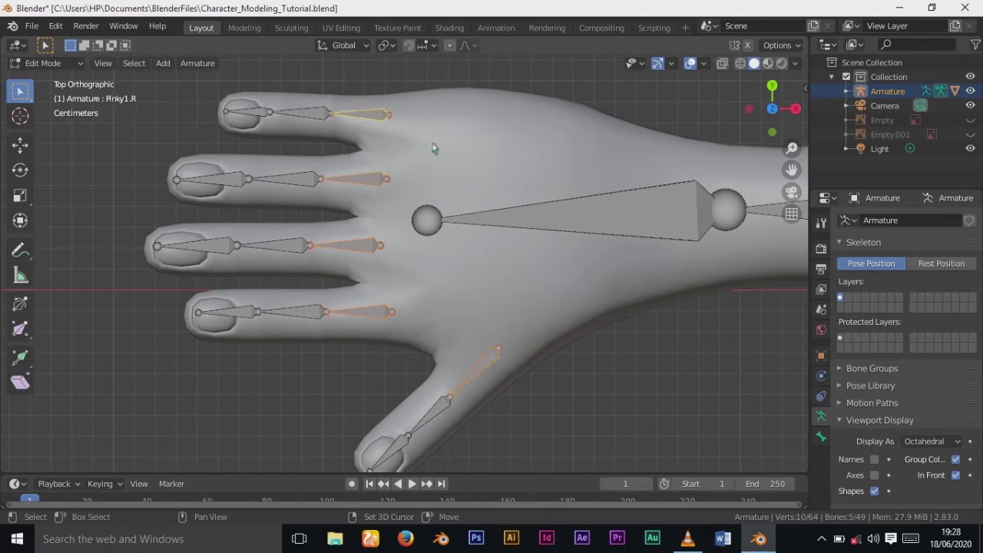
shift+click(570, 204)
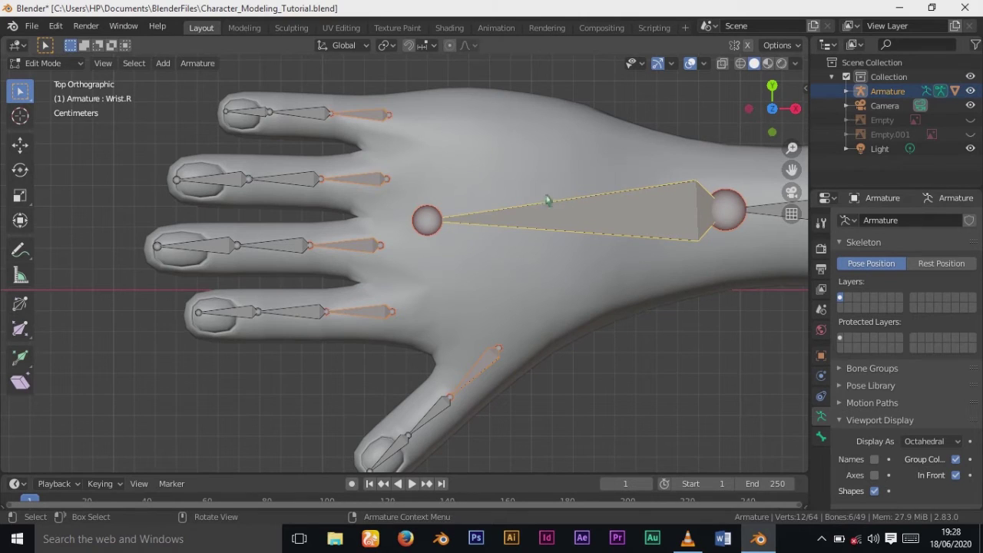
key(ctrl+p)
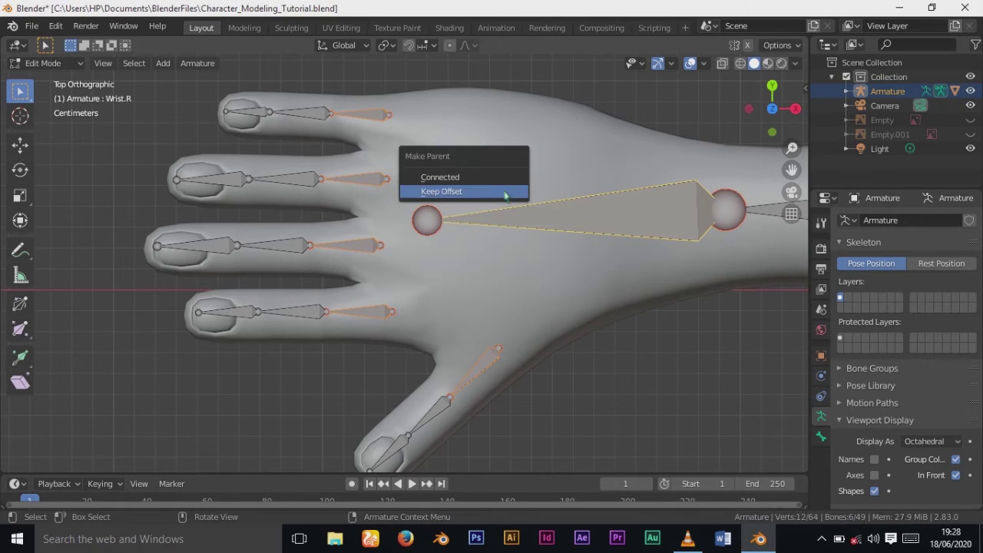
click(504, 195)
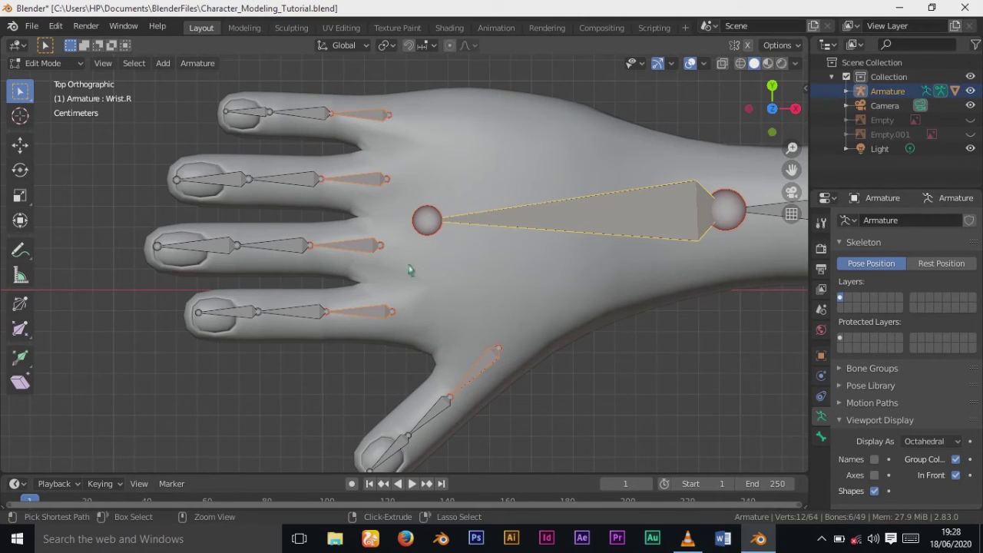
key(ctrl+p)
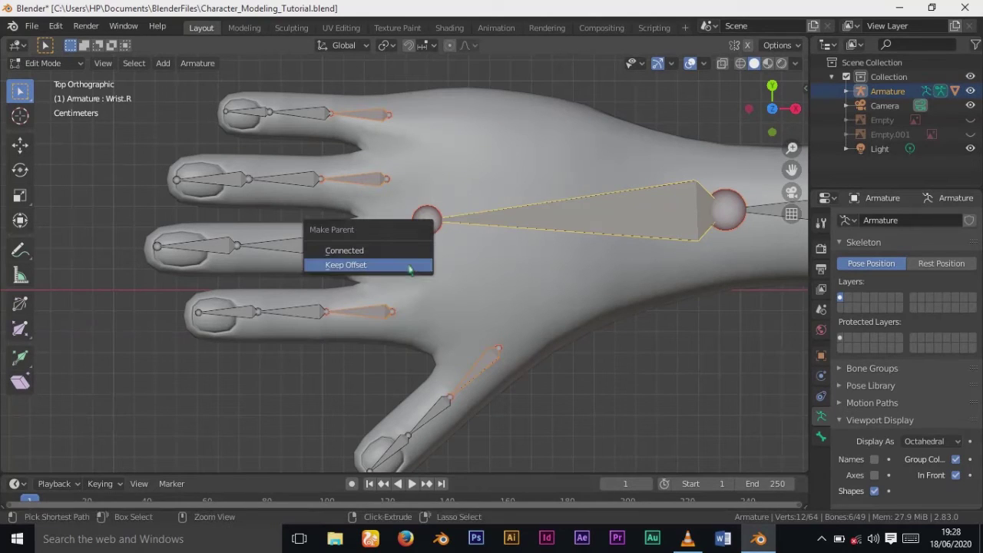
click(410, 267)
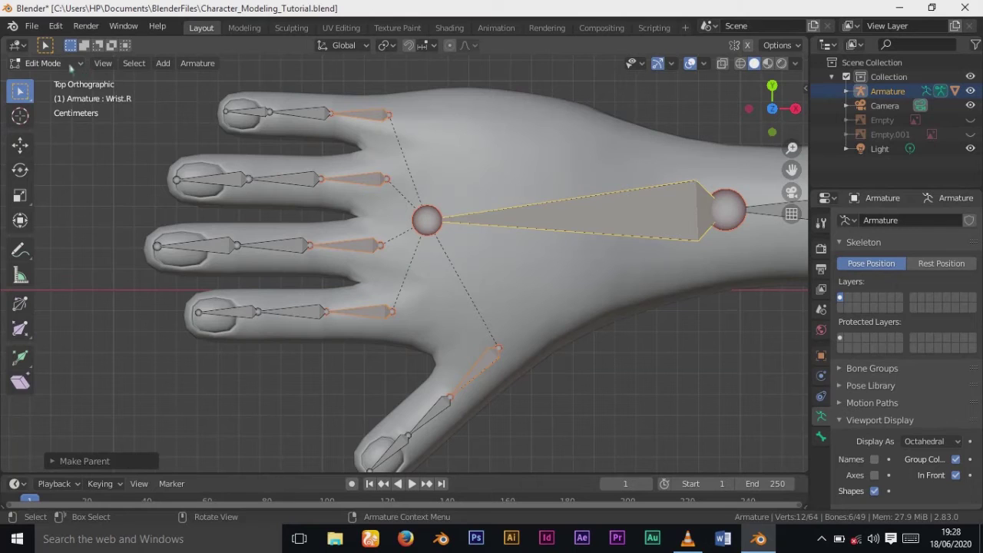
Step: Switch the armature to Pose Mode, test-bend the right hand by rotating the Wrist.R bone, and undo the rotation
click(58, 66)
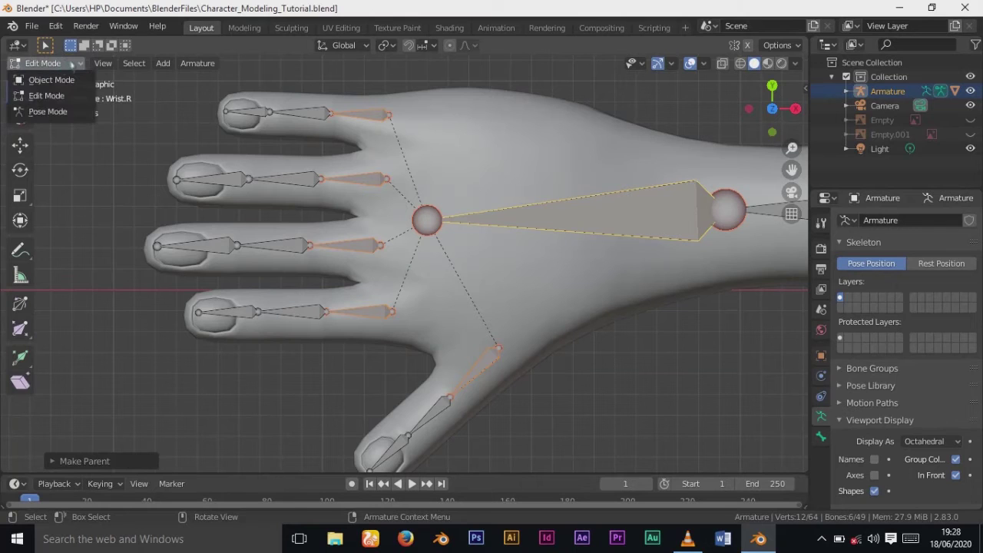
click(67, 109)
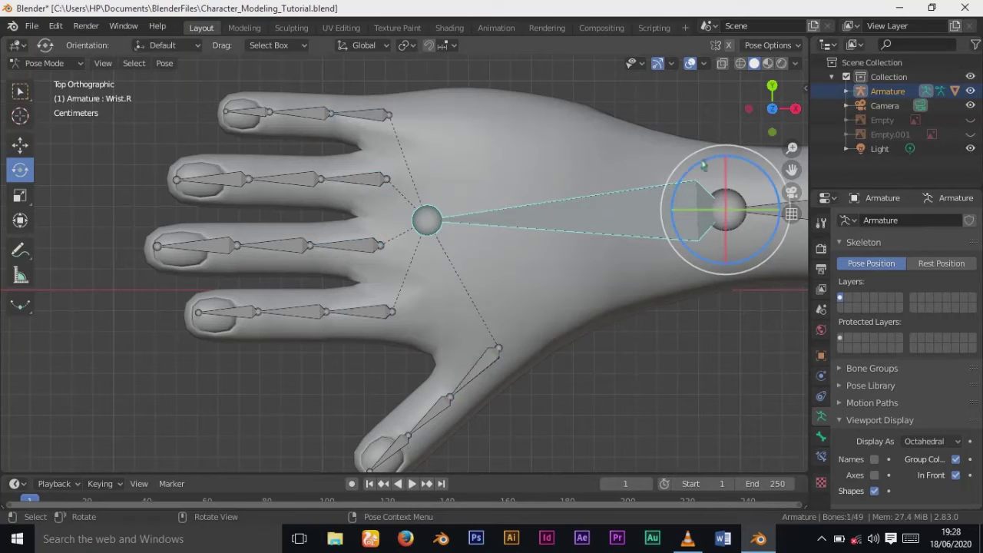
mouse_move(707, 159)
mouse_down()
mouse_move(674, 168)
mouse_move(649, 206)
mouse_move(663, 175)
mouse_move(722, 156)
mouse_up()
drag(690, 190, 637, 265)
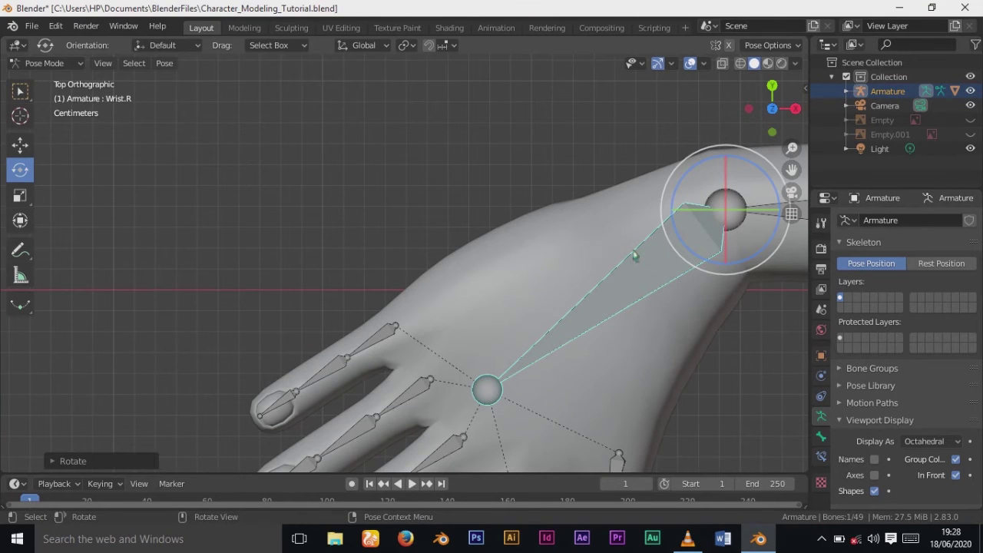
key(ctrl+z)
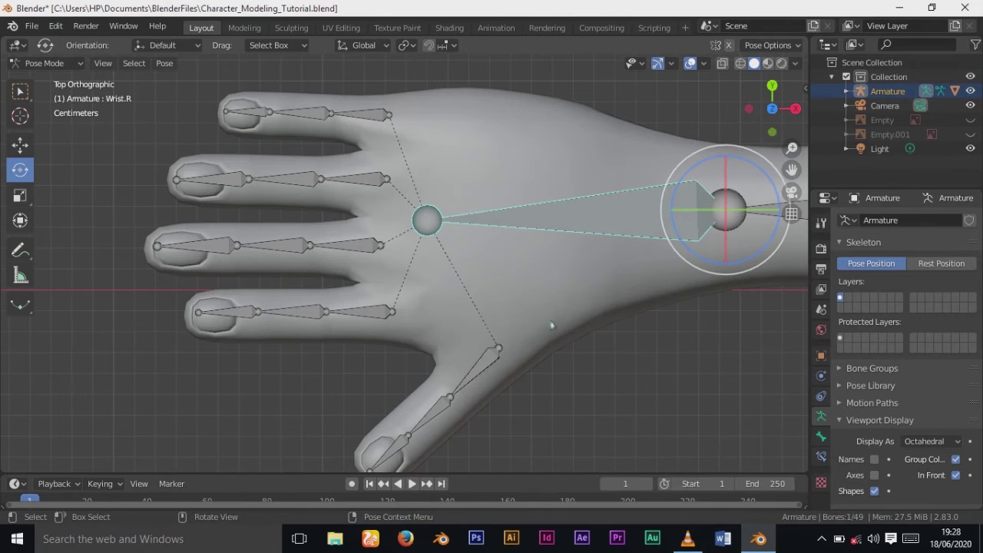
Step: Select the head bone in front view and rotate it to tilt the head to one side and to the other
shift+middle_drag(586, 378, 391, 395)
shift+middle_drag(577, 354, 475, 376)
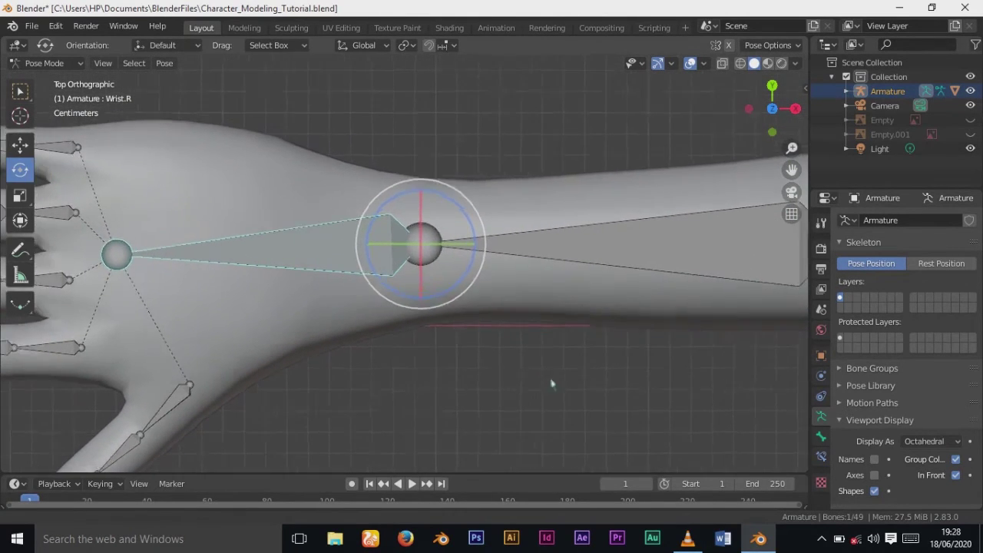
scroll(538, 395, down, 3)
scroll(451, 423, down, 5)
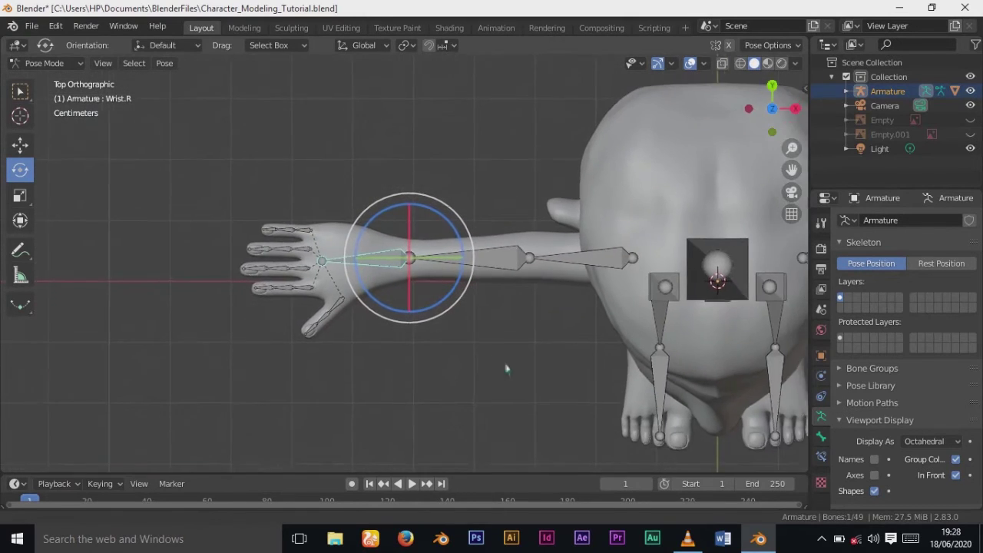
shift+middle_drag(689, 334, 561, 342)
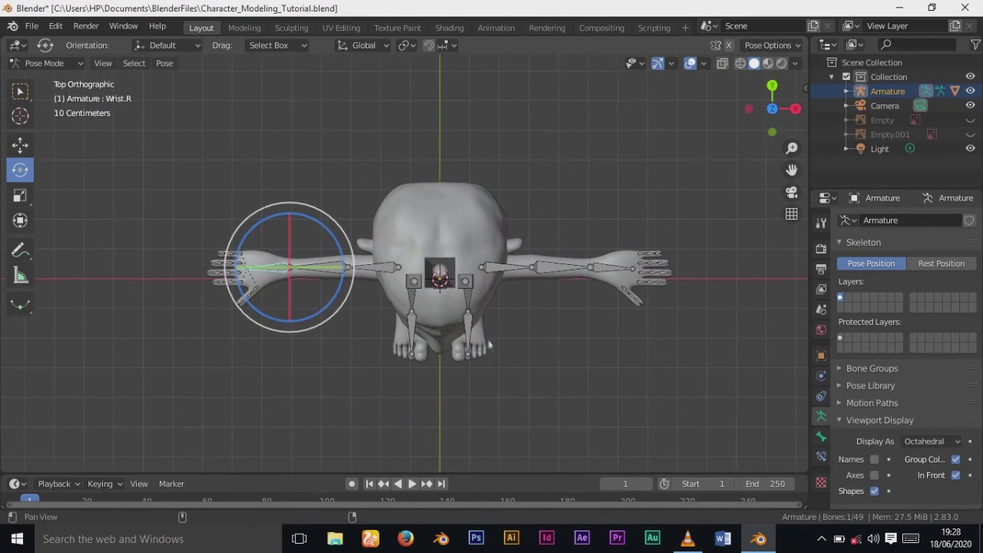
key(KP_1)
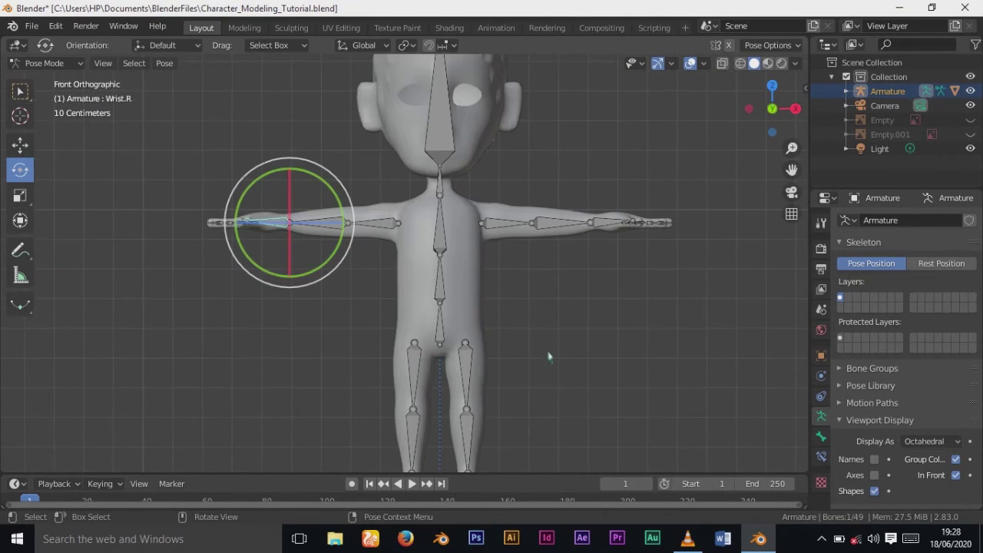
shift+middle_drag(545, 346, 507, 347)
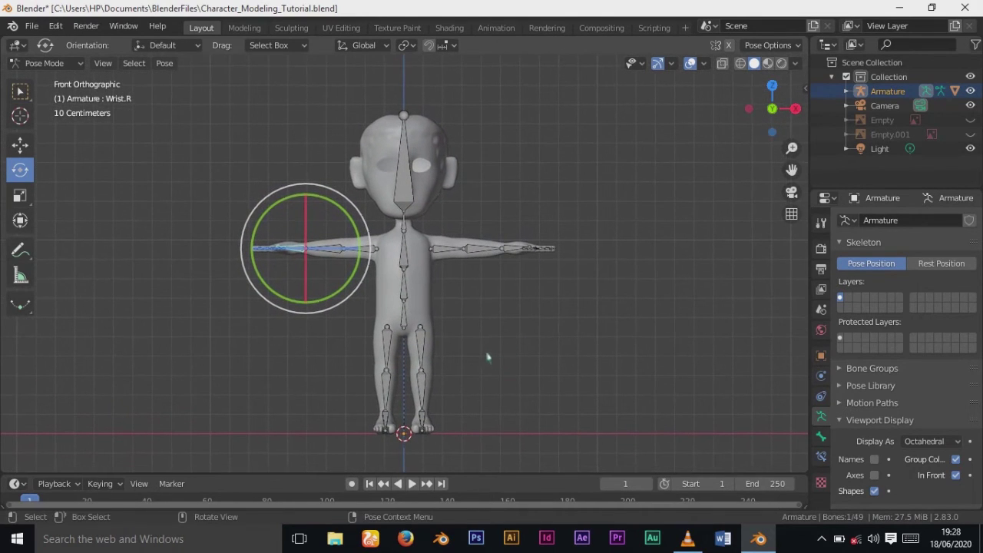
click(408, 209)
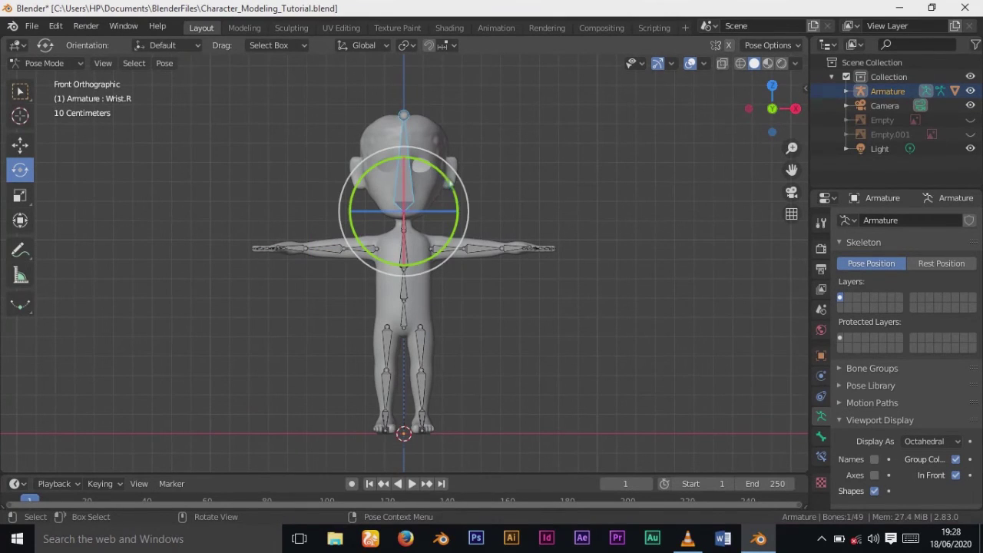
drag(463, 193, 390, 202)
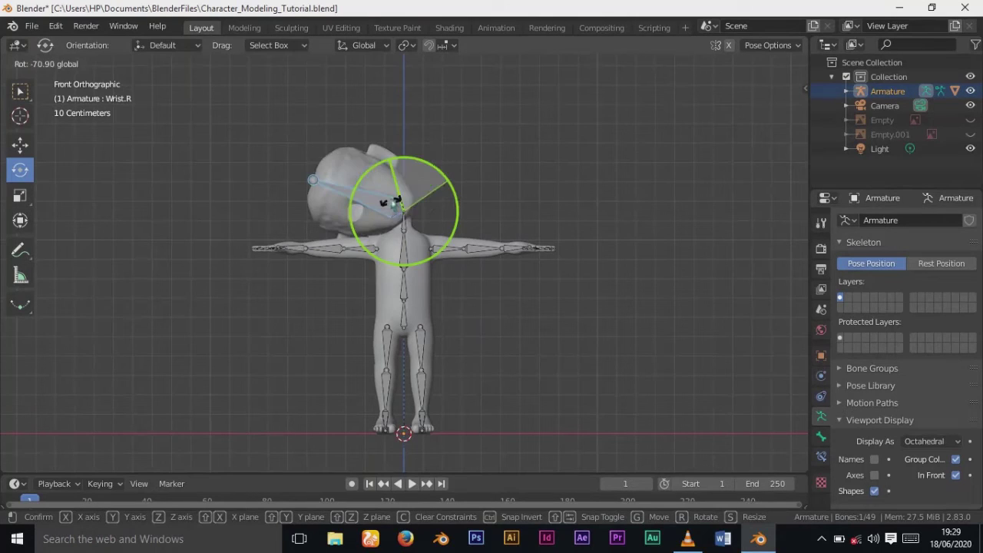
drag(461, 229, 435, 263)
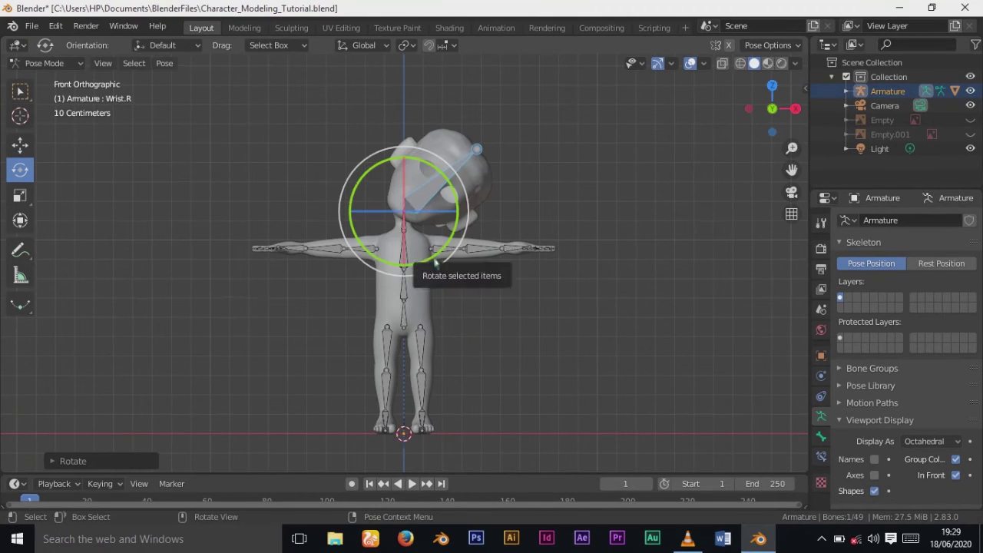
Step: Undo the head tilt, test-swing the UpperLeg.L bone forward in right side view, and undo that rotation as well
key(ctrl+z)
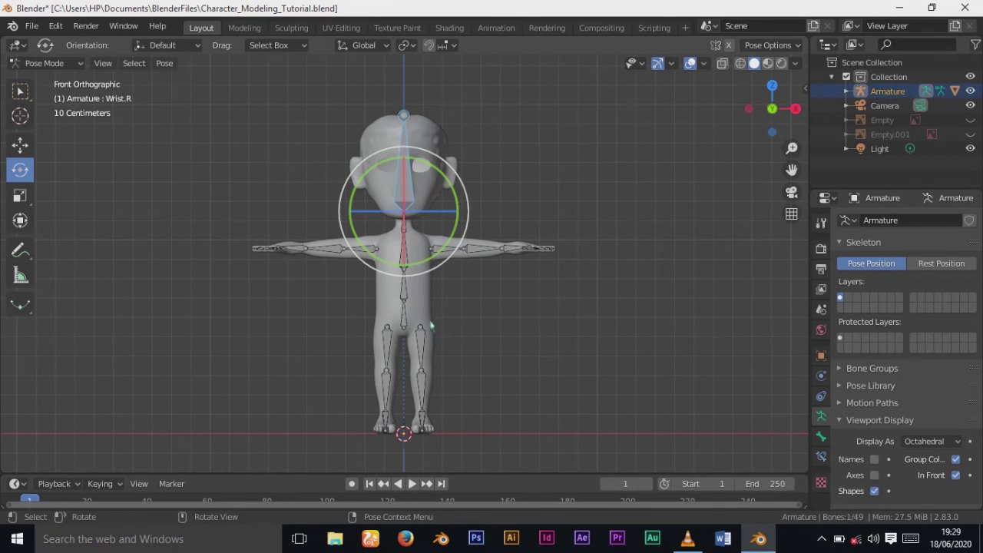
key(KP_3)
click(401, 343)
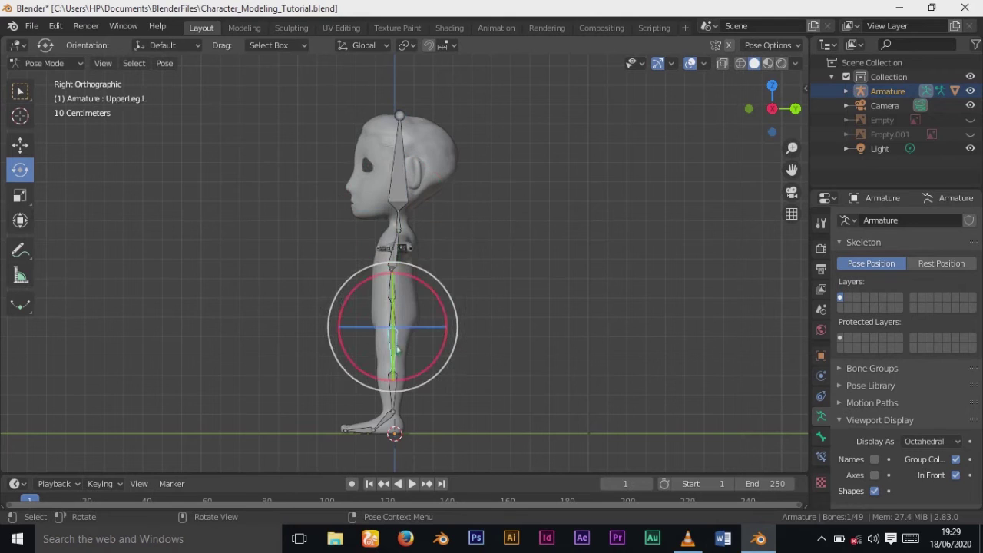
drag(446, 314, 439, 343)
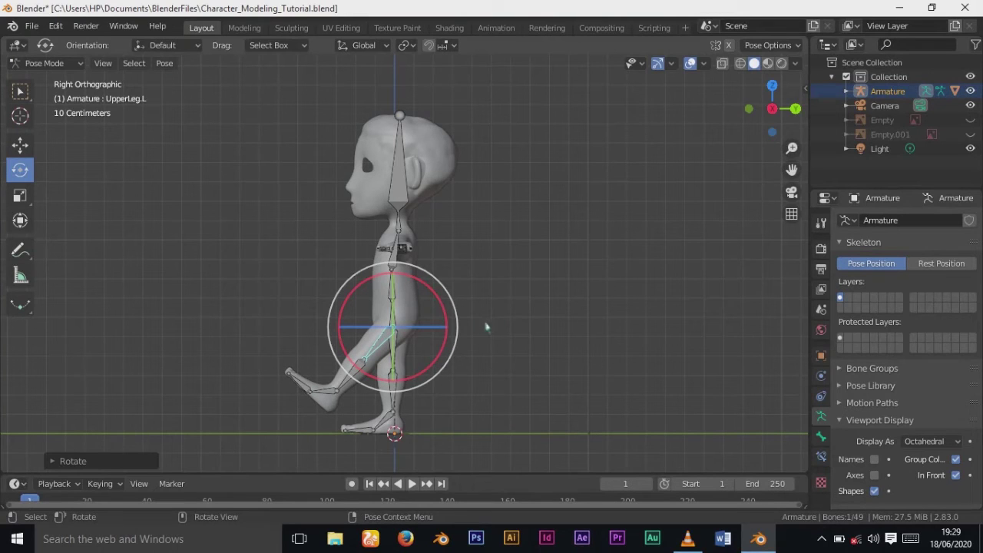
key(ctrl+z)
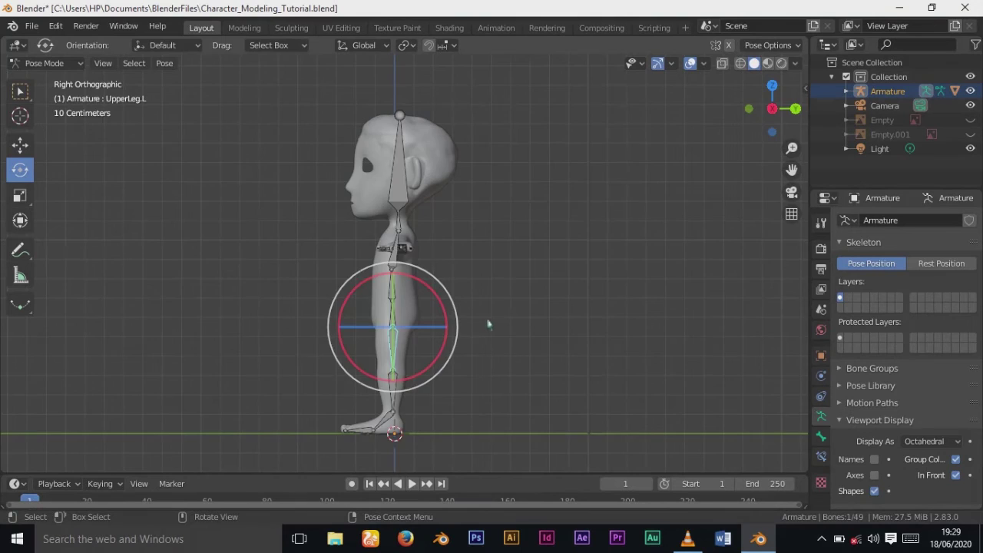
Step: In the armature's Edit Mode, parent the UpperLeg.R and UpperLeg.L bones to the Waist bone with Keep Offset
key(KP_1)
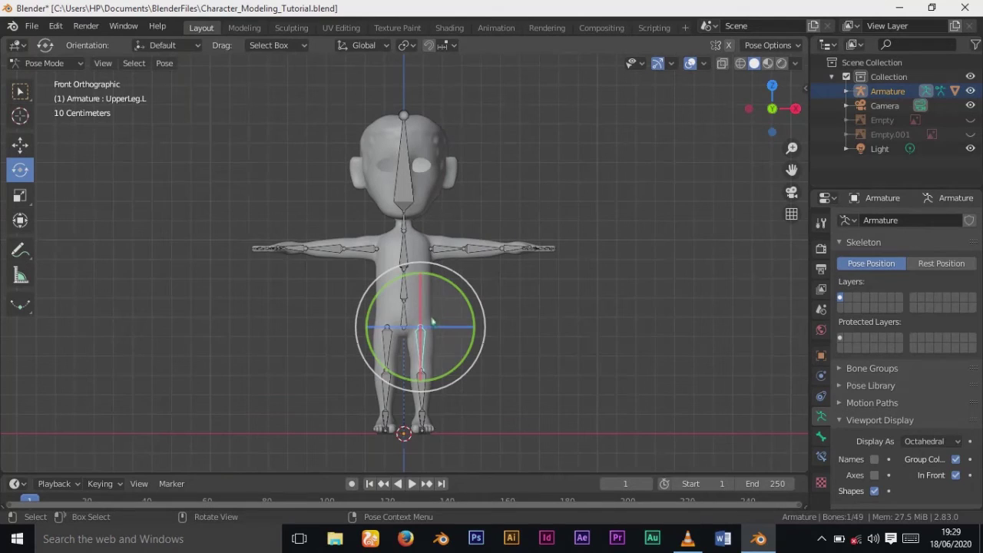
click(55, 66)
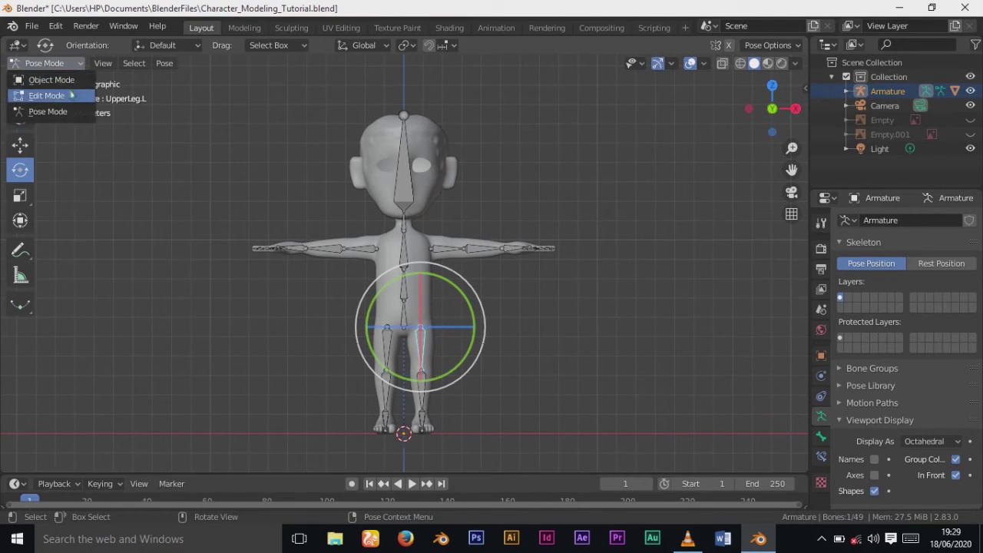
click(46, 96)
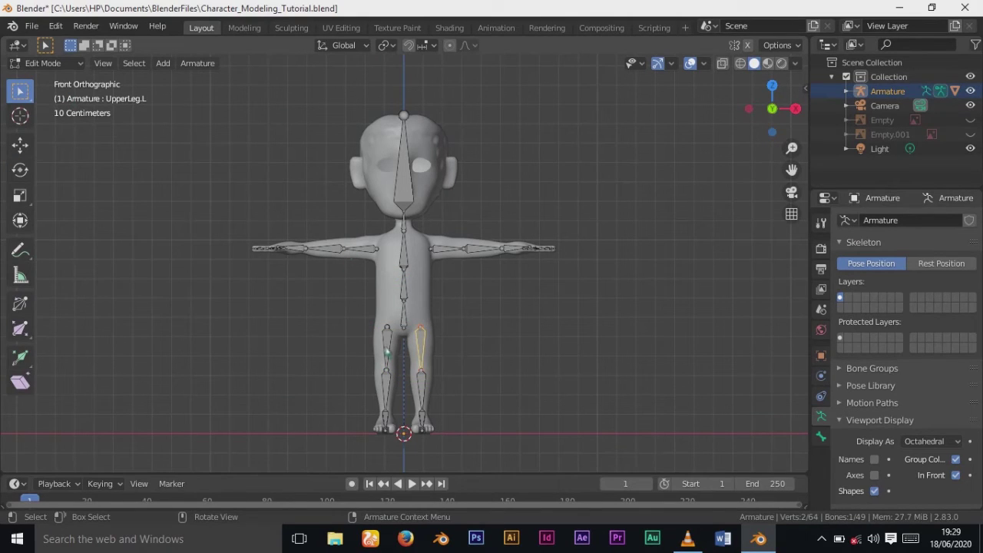
click(388, 342)
shift+click(421, 352)
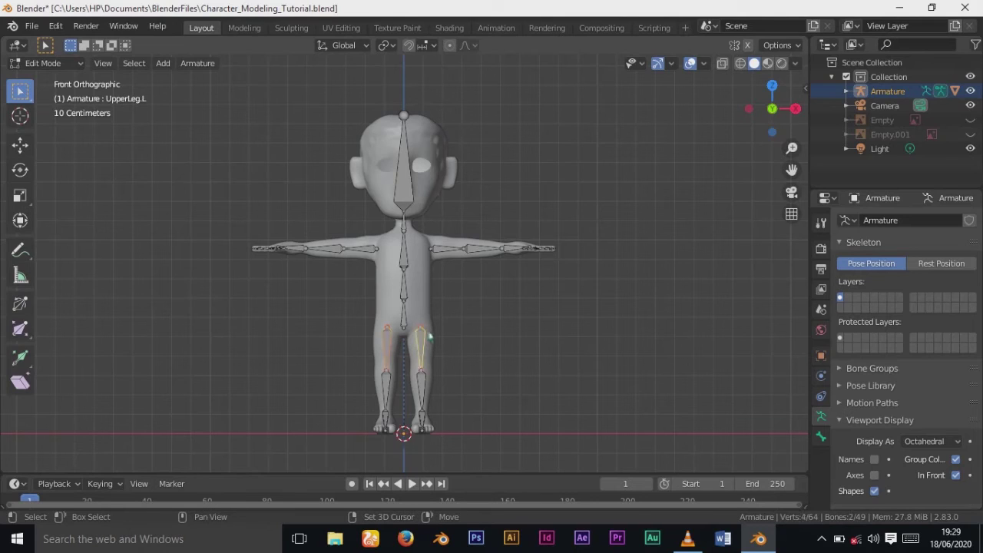
shift+click(405, 321)
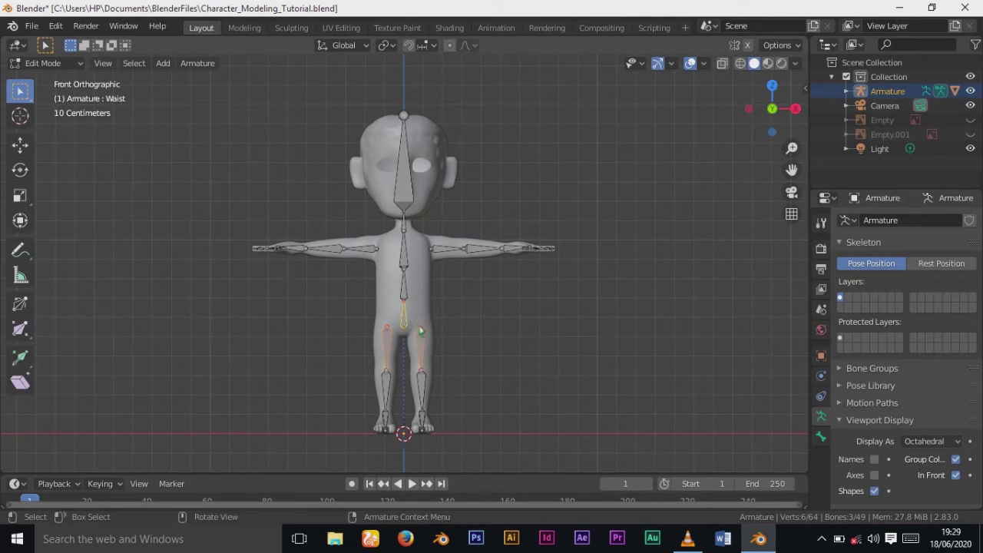
key(ctrl+p)
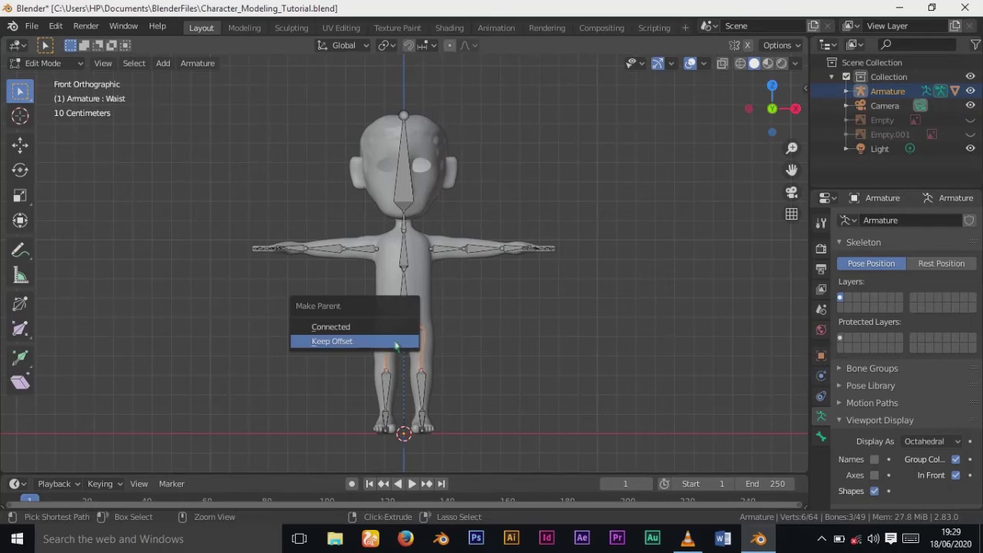
click(397, 344)
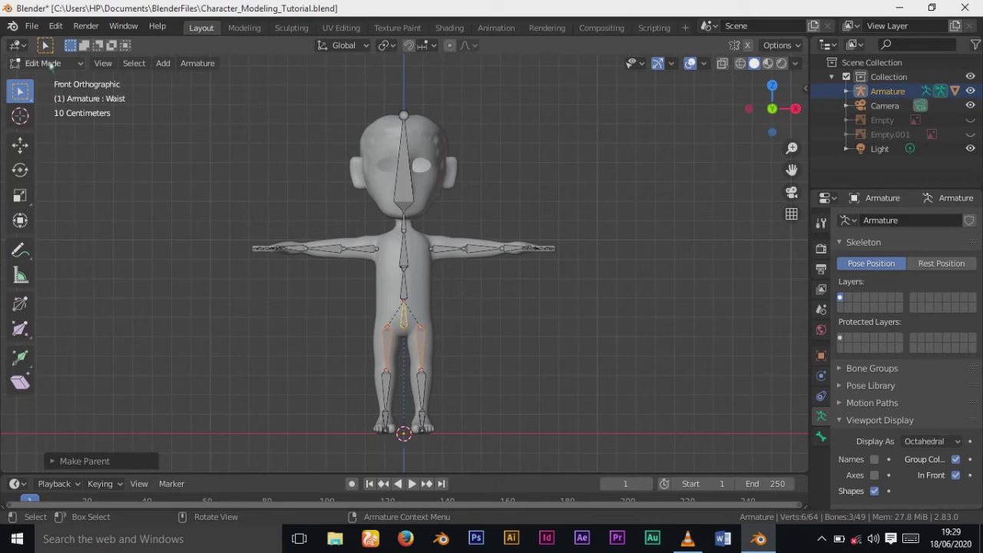
Step: Switch to Pose Mode, test-rotate the Waist bone in front view with the legs parented to it, and undo the rotation
click(52, 66)
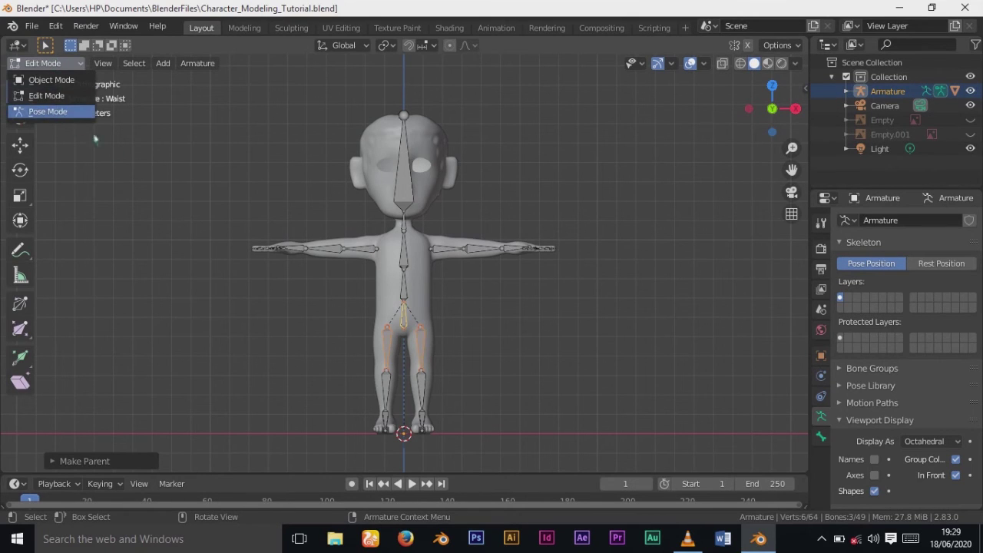
click(69, 114)
drag(405, 316, 435, 322)
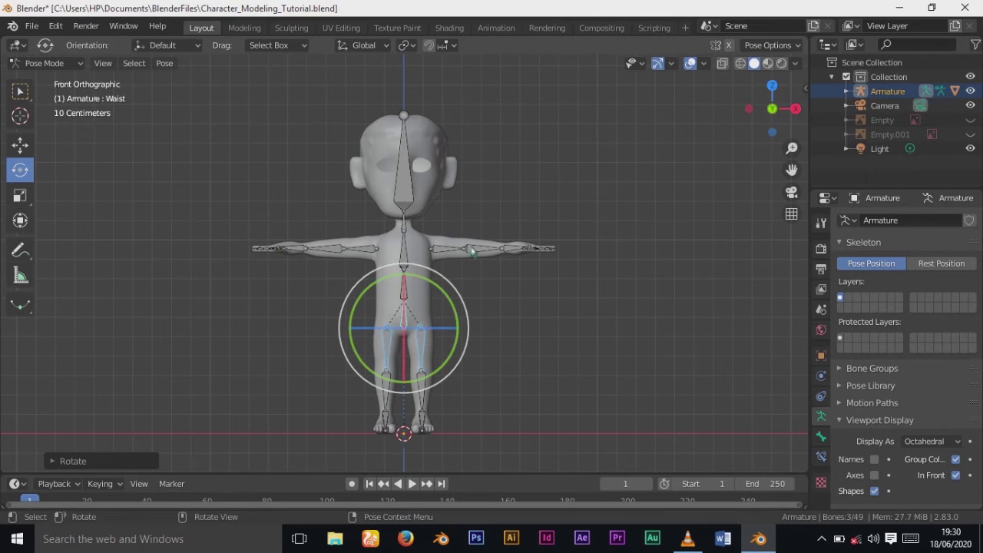
click(472, 251)
click(411, 322)
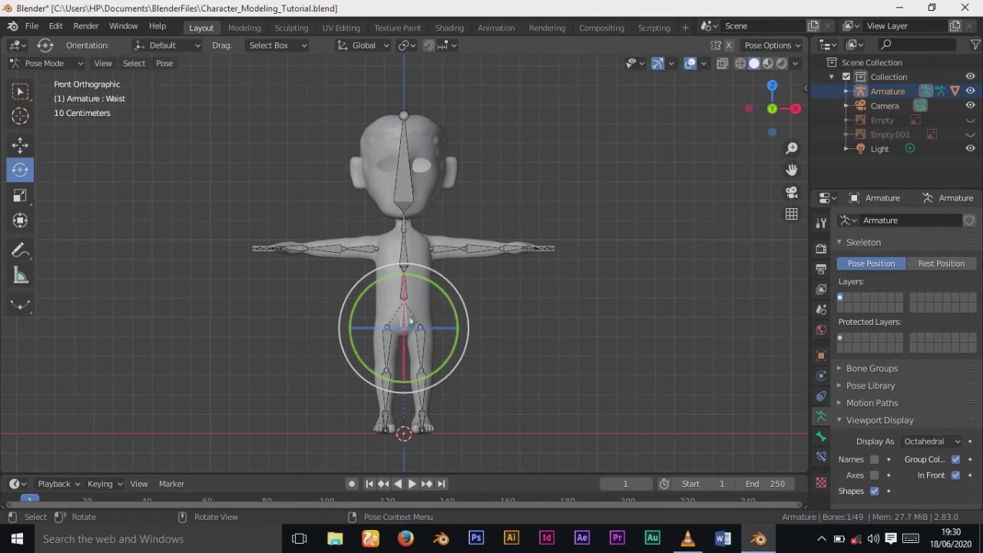
mouse_move(435, 291)
mouse_down()
mouse_move(430, 282)
mouse_move(454, 299)
mouse_move(423, 289)
mouse_move(431, 291)
mouse_up()
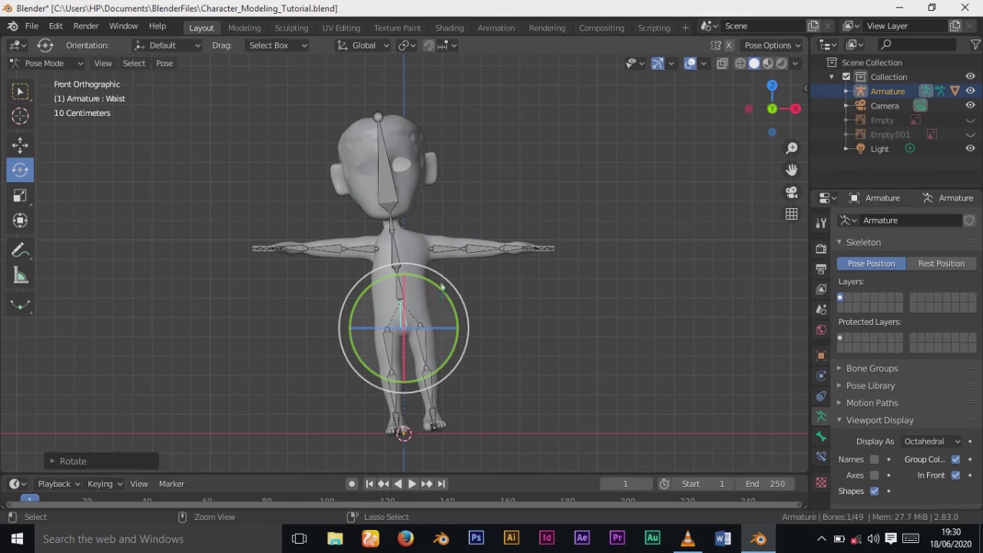
key(ctrl+z)
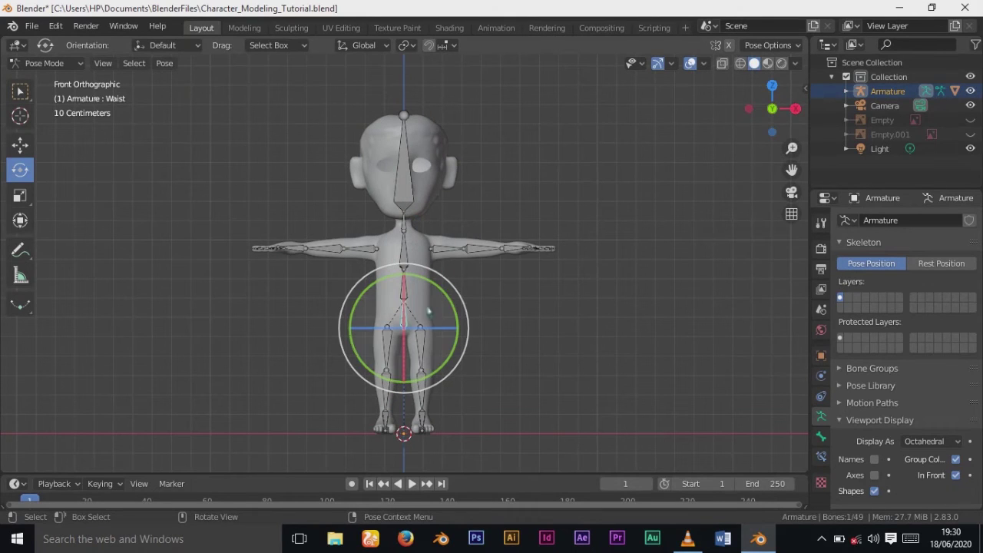
Step: Return the armature to Edit Mode and clear the parent of the UpperLeg.L and UpperLeg.R bones
click(46, 63)
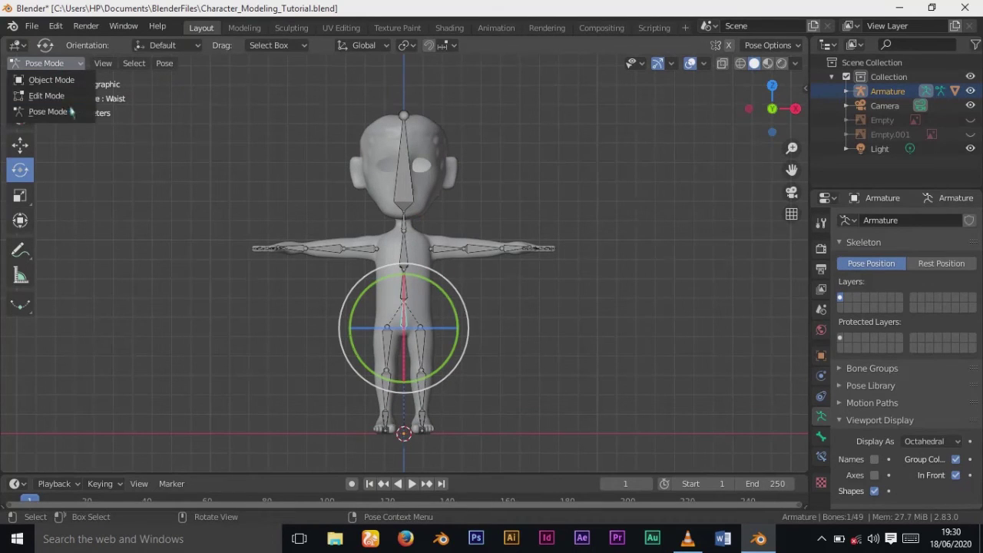
key(Return)
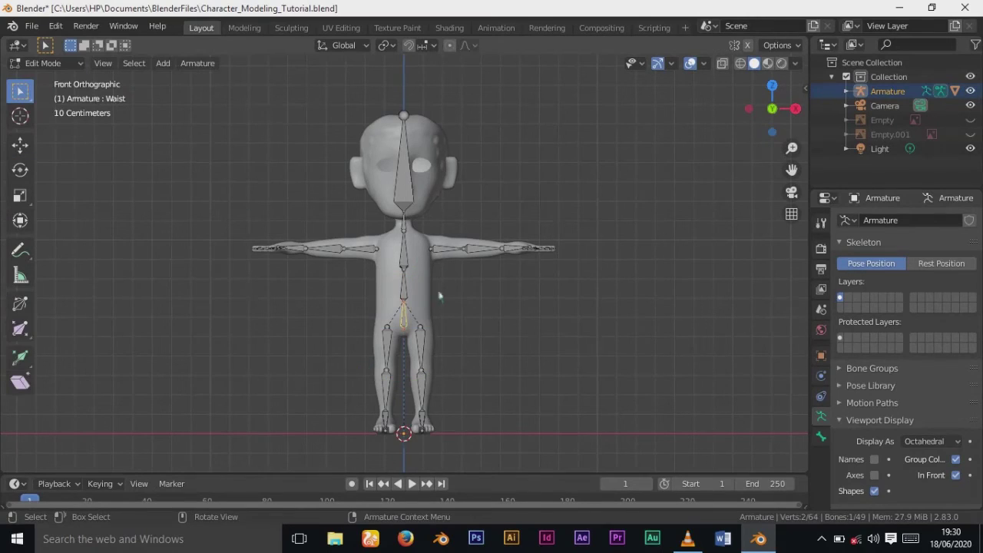
click(423, 348)
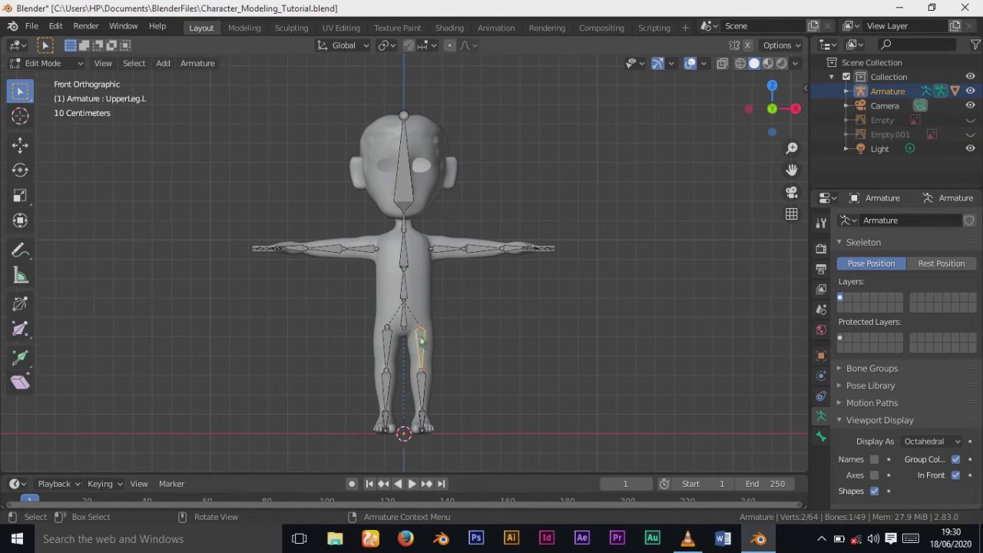
shift+click(388, 345)
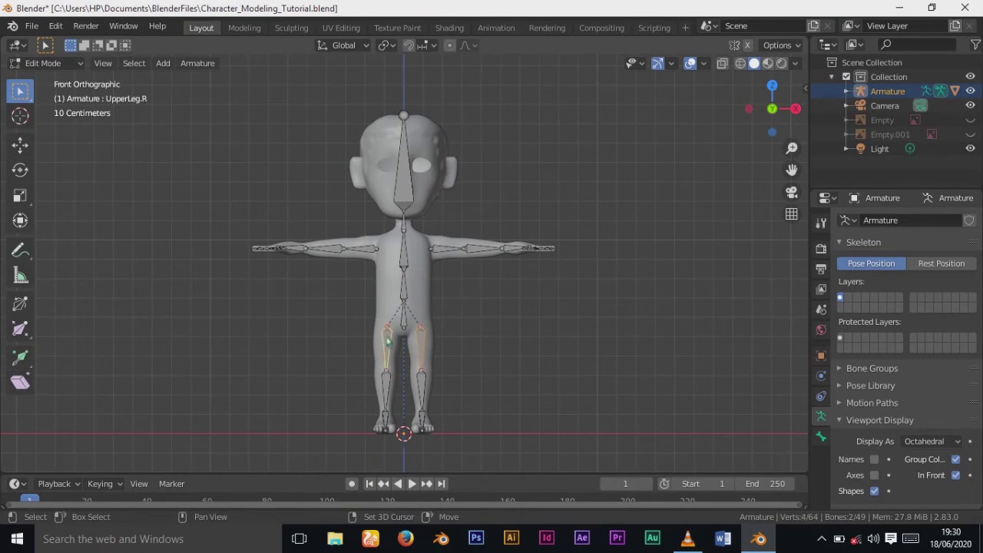
key(alt+p)
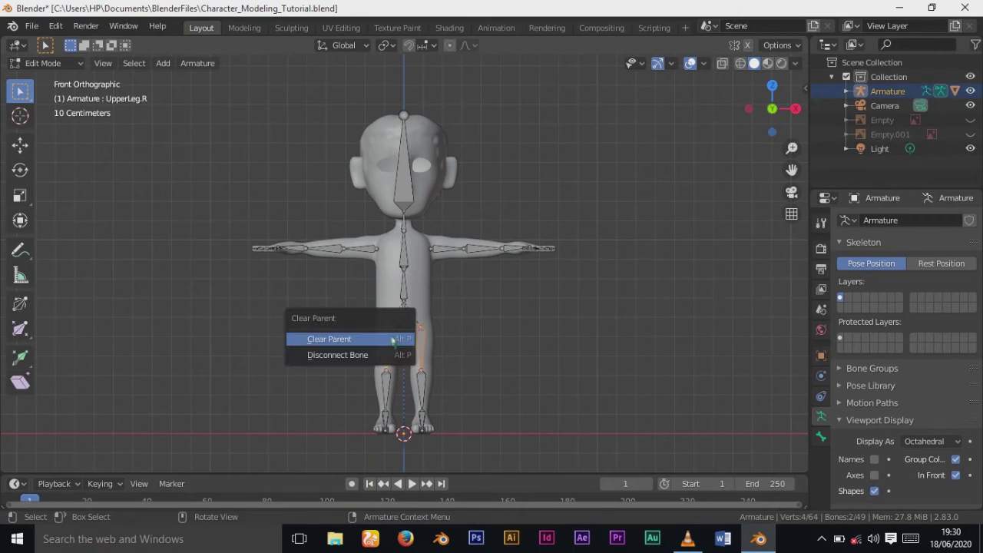
click(387, 340)
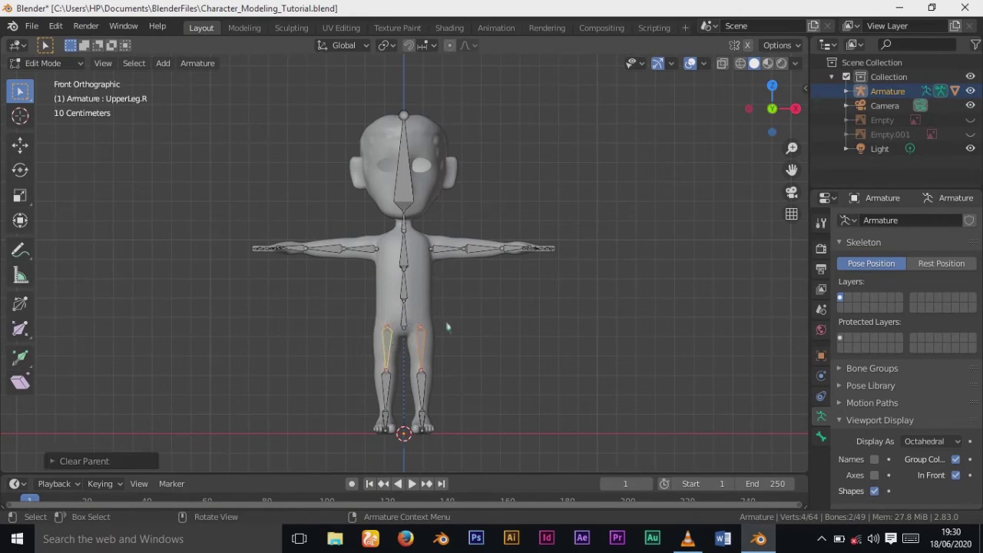
Step: In Pose Mode, test-rotate the Waist bone with the upper legs unparented and undo the rotation
click(48, 62)
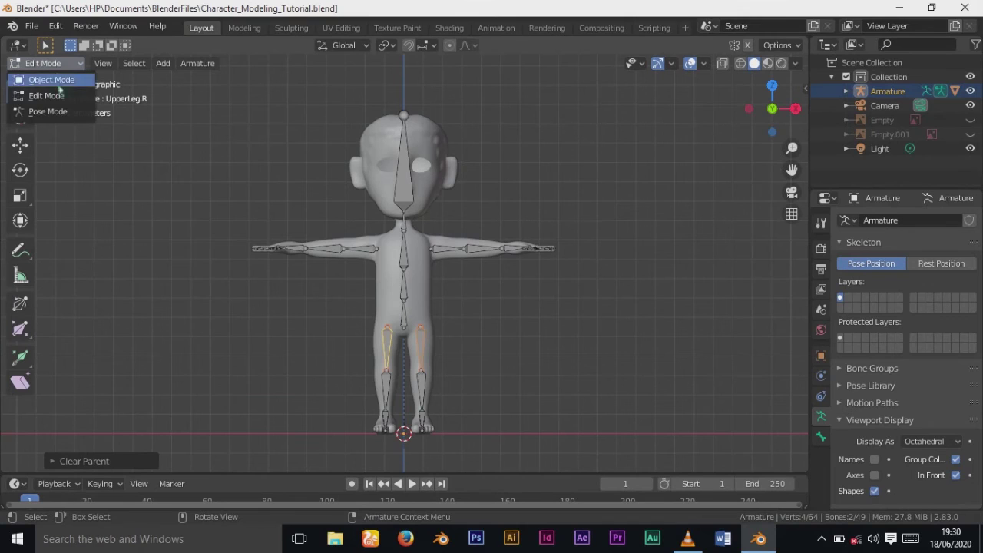
key(ctrl+Tab)
click(405, 303)
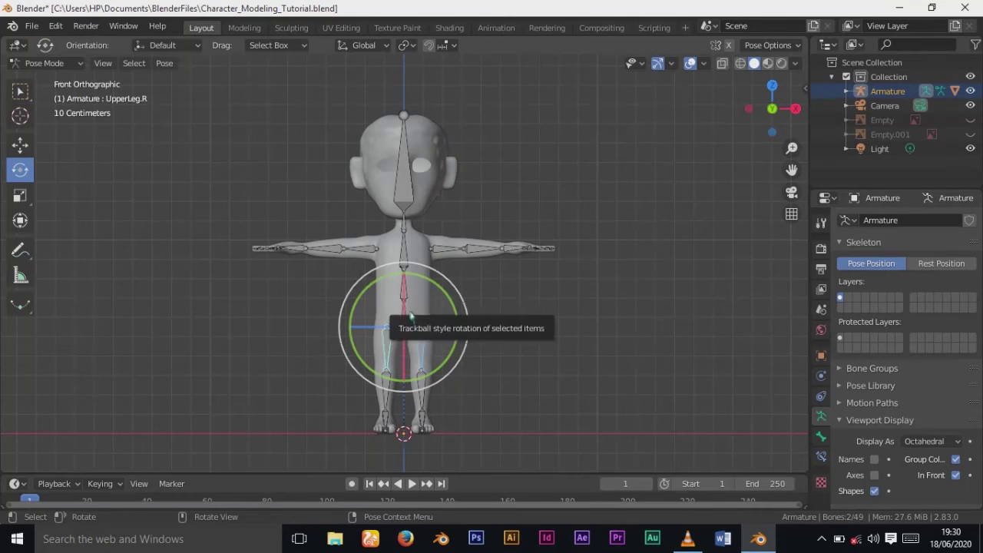
drag(438, 286, 399, 303)
key(ctrl+z)
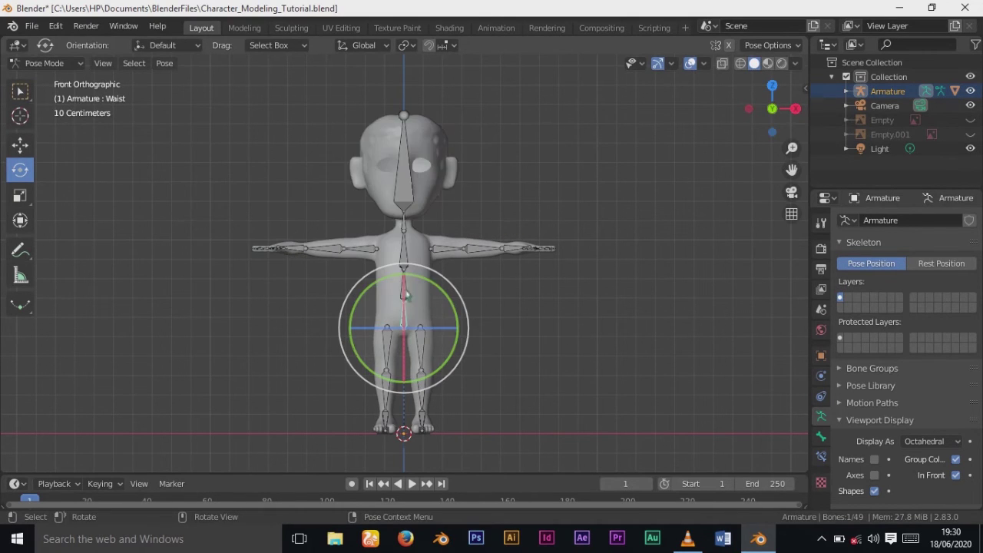
Step: Go back to Edit Mode and parent both upper leg bones to the Waist bone again using Keep Offset
click(44, 63)
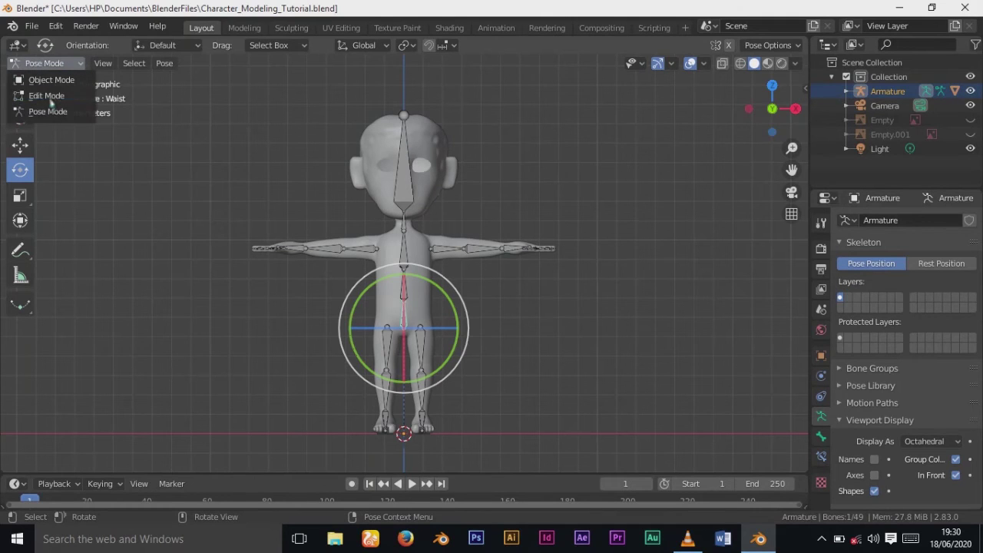
click(46, 96)
click(424, 343)
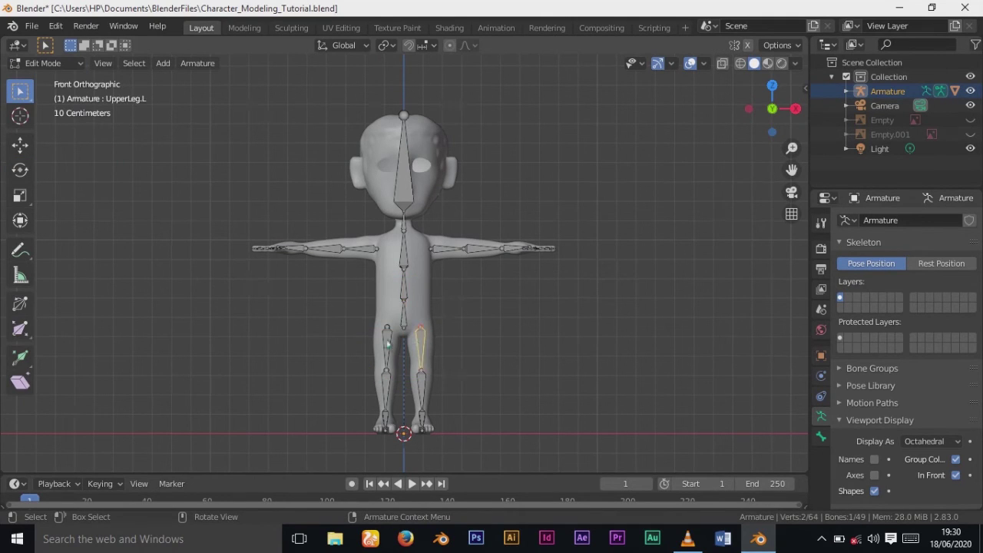
shift+click(393, 339)
shift+click(405, 324)
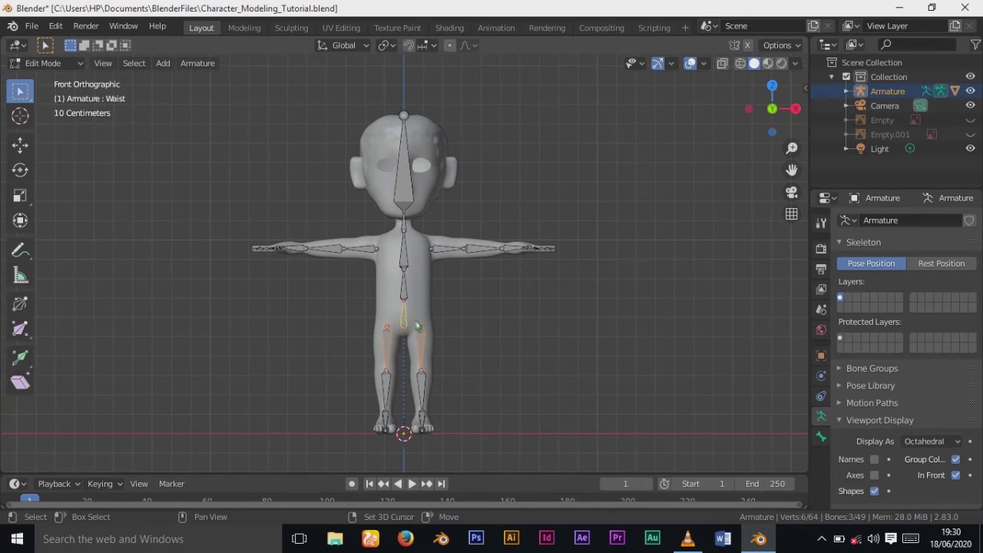
key(ctrl+p)
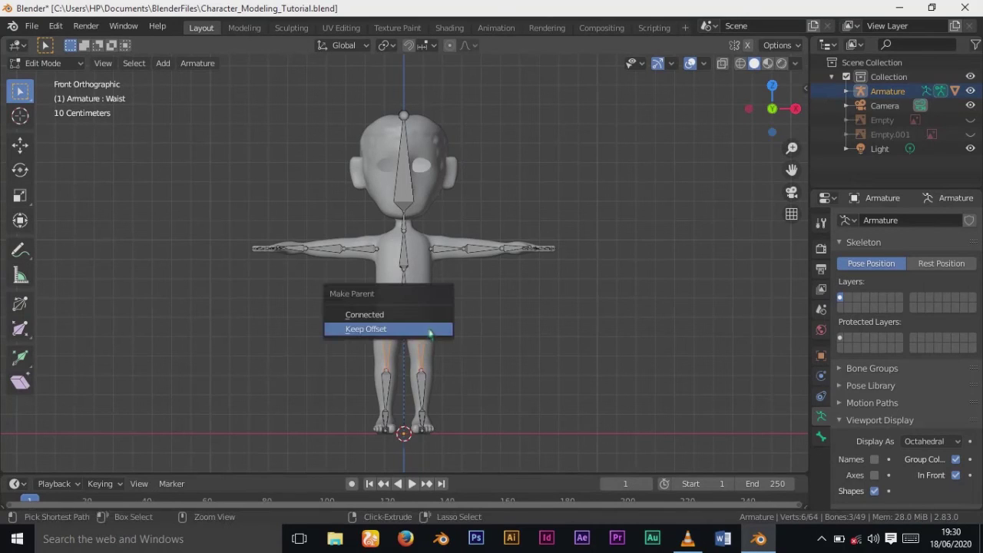
click(429, 330)
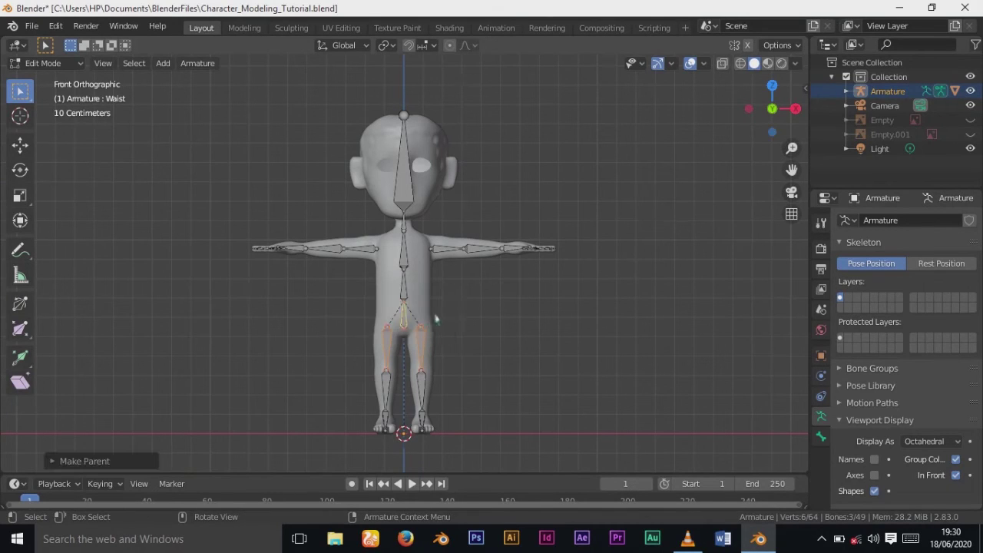
Step: Parent the UpperArm.L and UpperArm.R bones to the Chest bone with Keep Offset
click(443, 255)
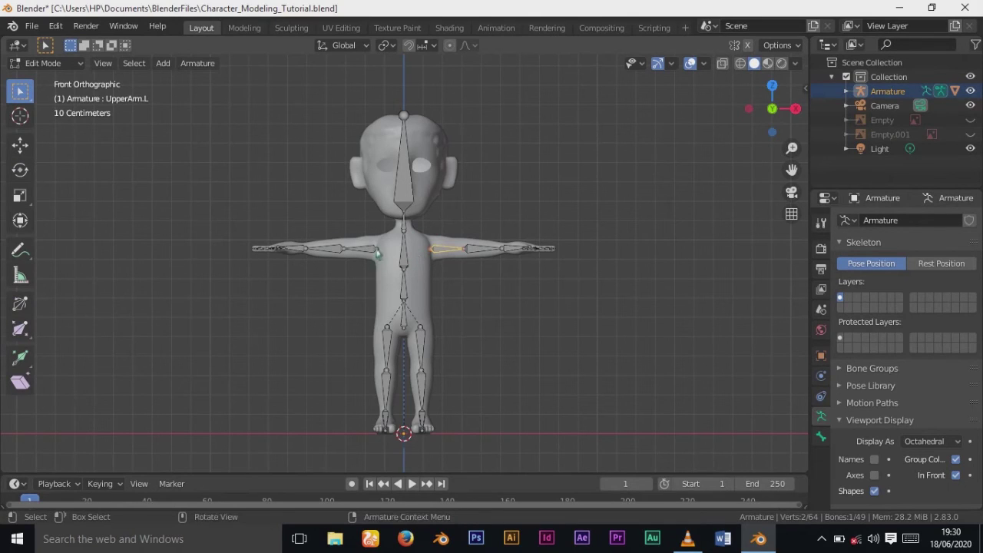
shift+click(378, 254)
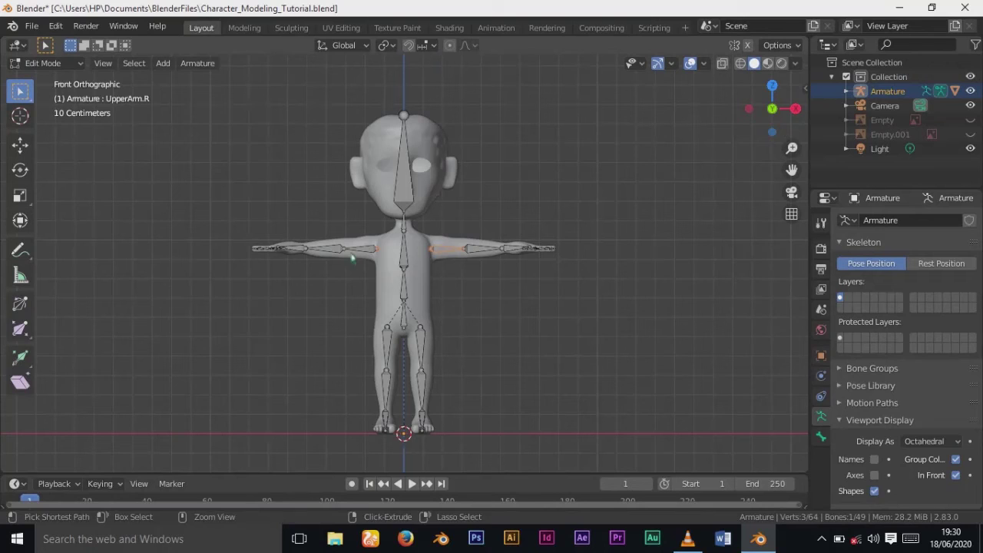
shift+click(373, 251)
shift+click(370, 254)
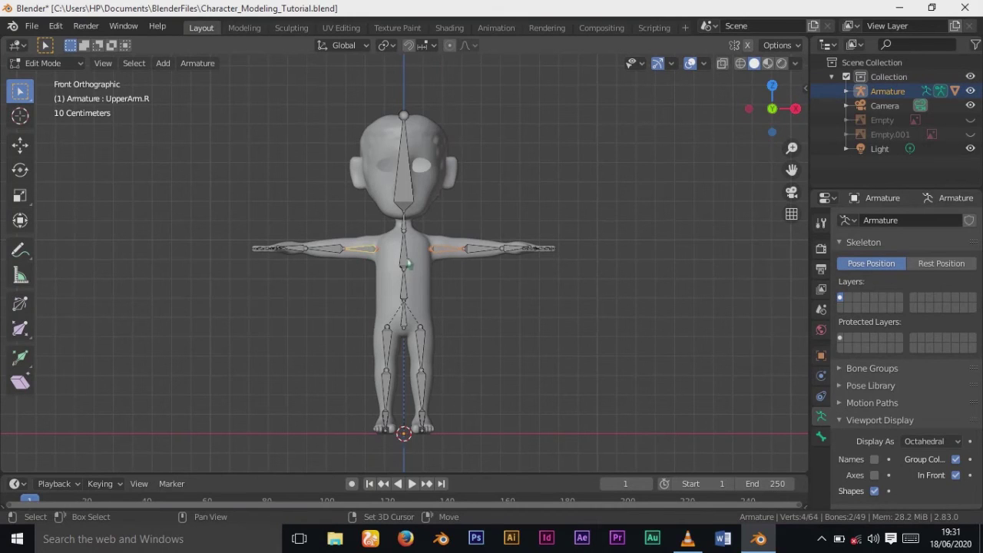
shift+click(406, 263)
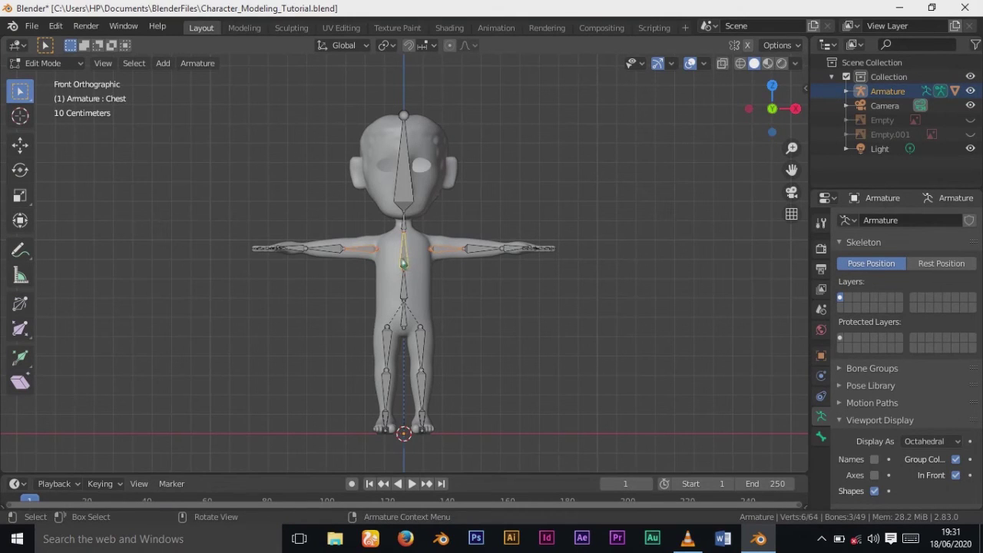
key(ctrl+p)
click(402, 261)
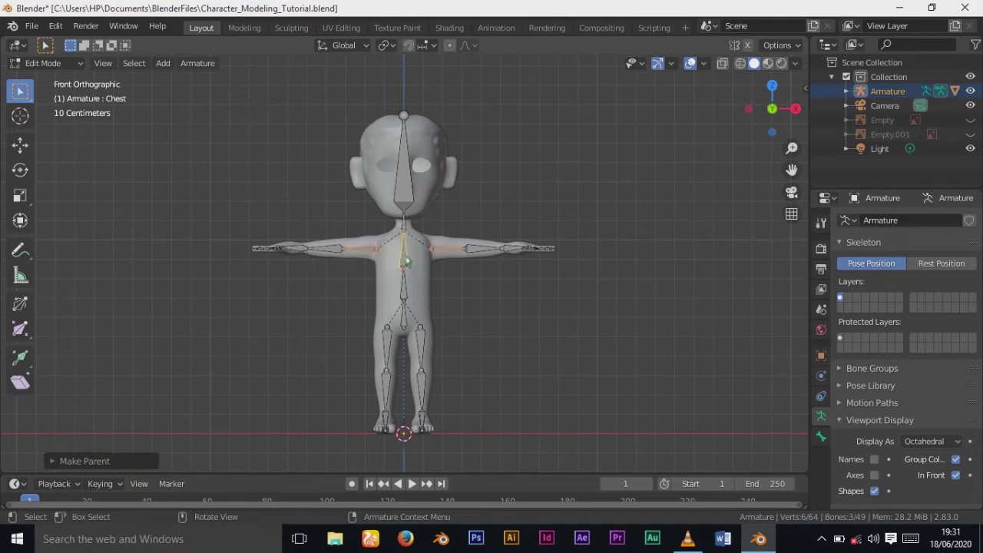
Step: Switch the armature to Pose Mode, test-rotate the Waist bone with the legs parented, and undo the rotation
click(49, 64)
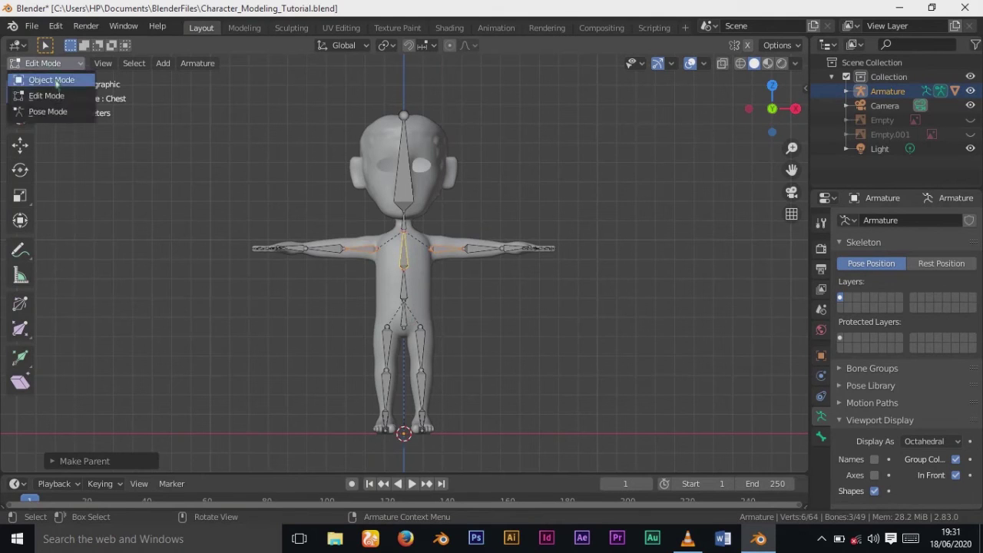
click(48, 112)
click(407, 315)
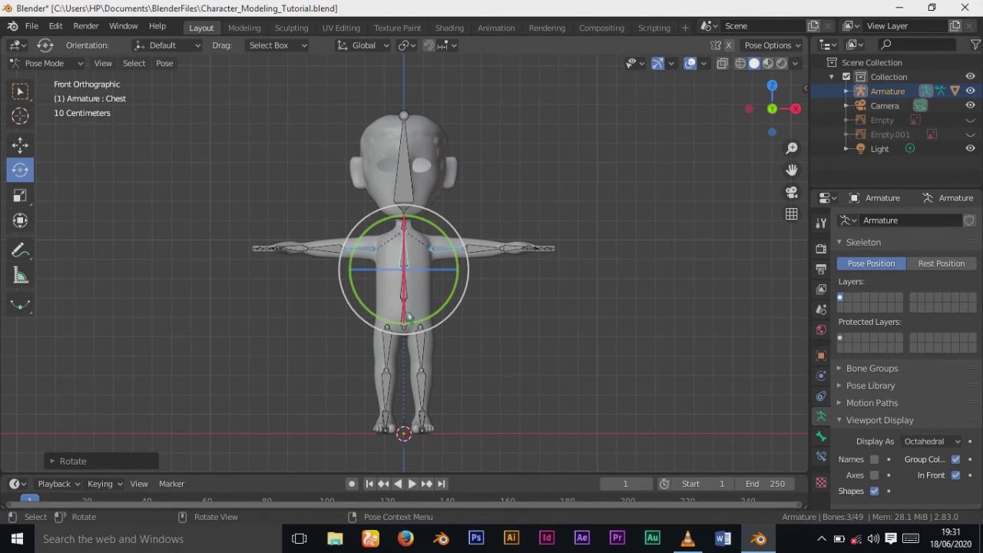
click(402, 332)
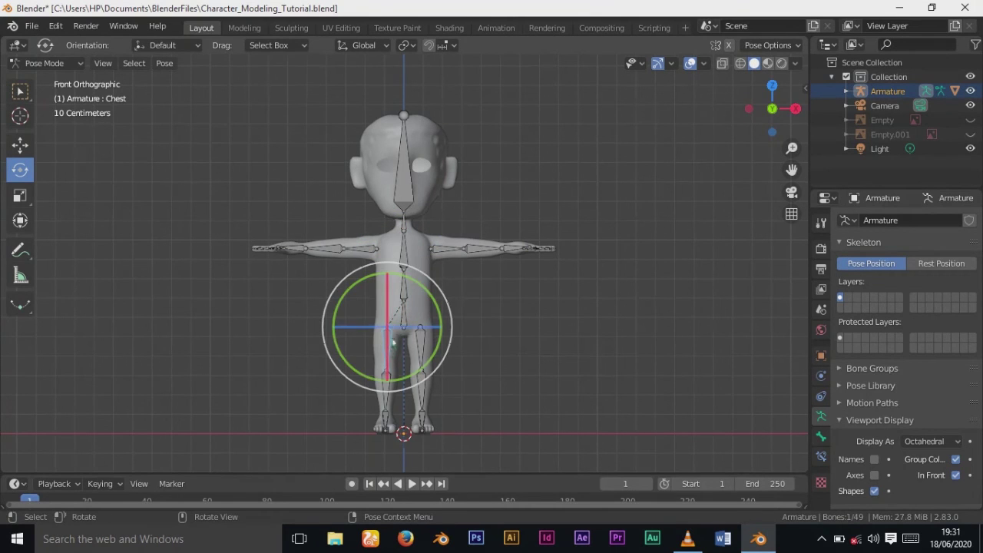
drag(441, 289, 429, 311)
key(ctrl+z)
key(ctrl)
key(ctrl+z)
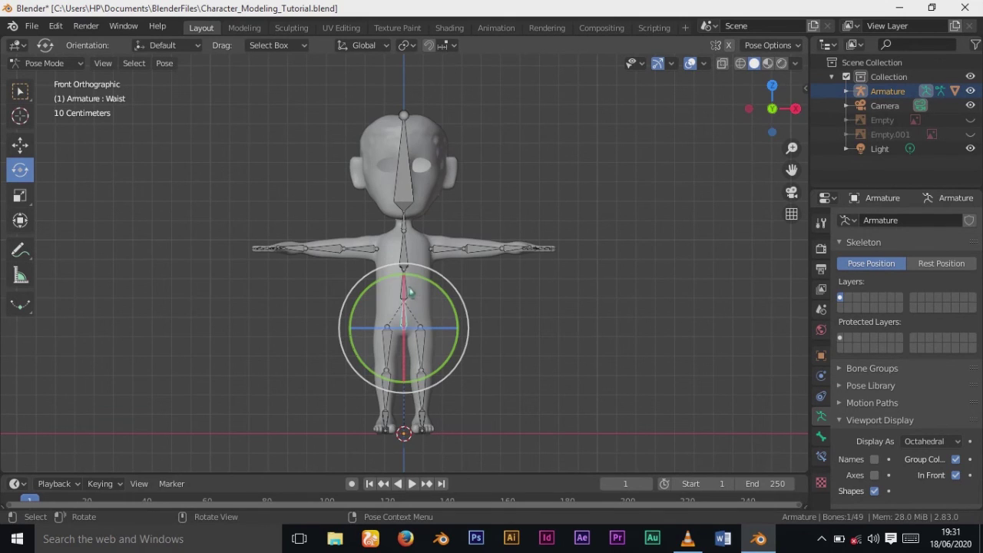
Step: Test-rotate the Stomach bone sideways by about 30° to check the upper body deformation, and restore its original pose
click(412, 294)
mouse_move(415, 250)
mouse_down()
mouse_move(400, 247)
mouse_move(427, 263)
mouse_up()
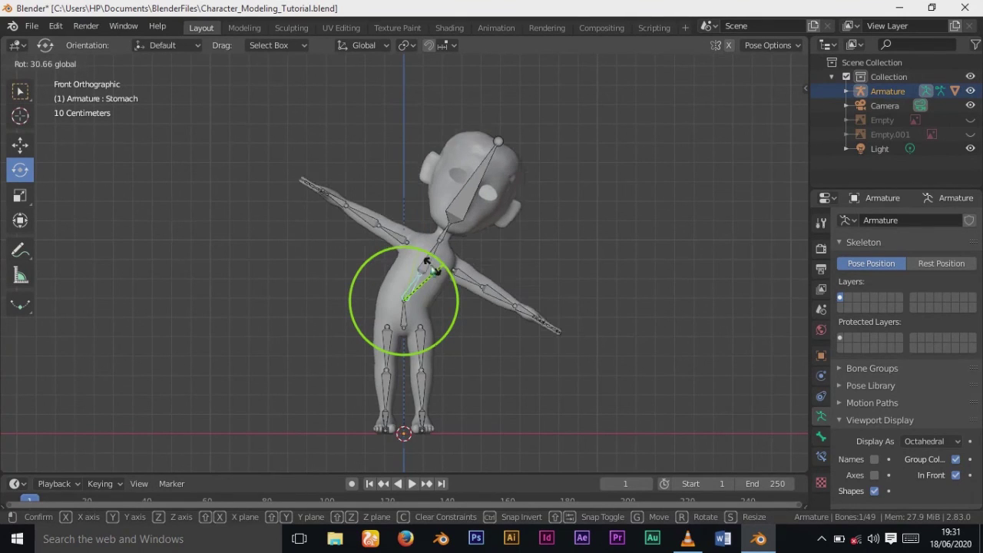
right_click(427, 264)
key(ctrl+z)
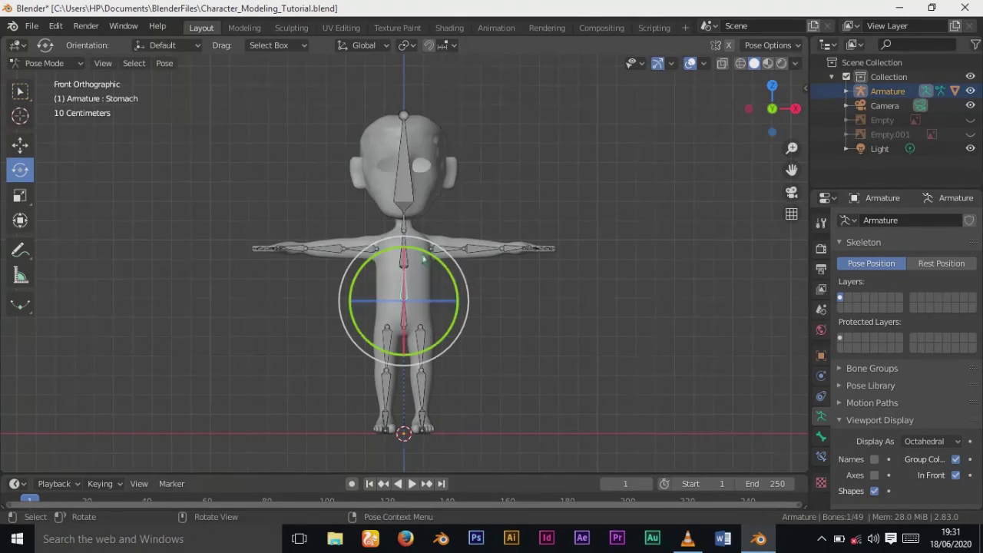
Step: Test-rotate the Chest bone sideways to check that the arms follow, and reset its rotation
click(410, 258)
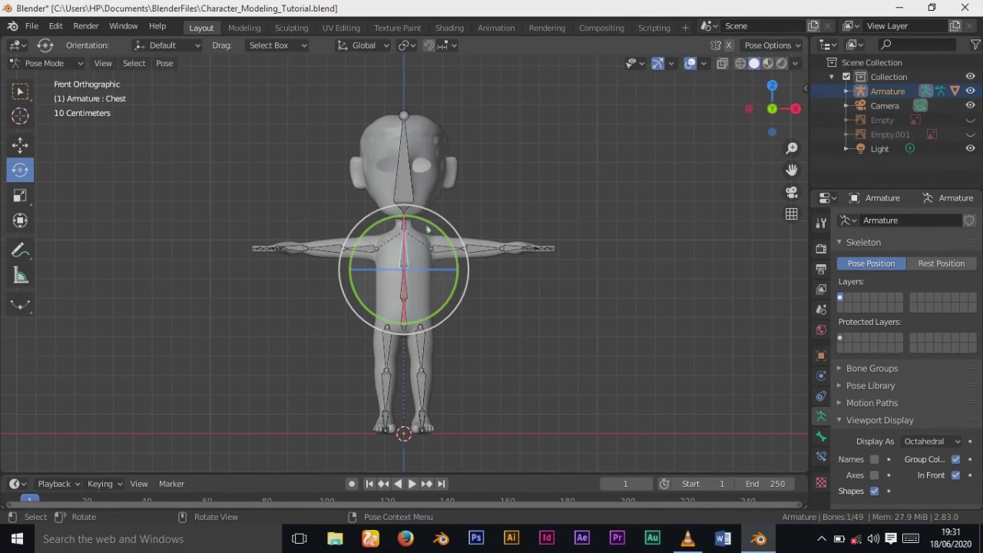
key(r)
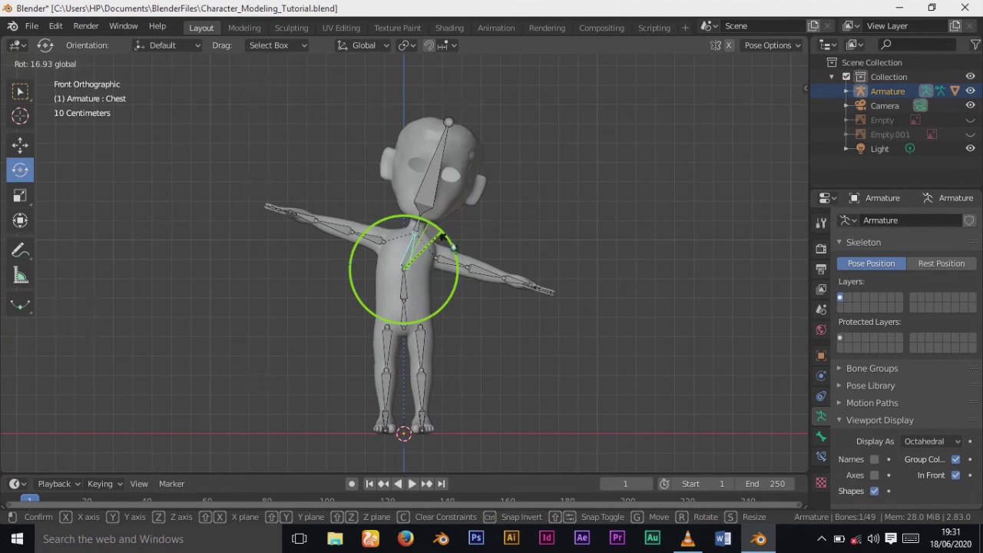
key(Escape)
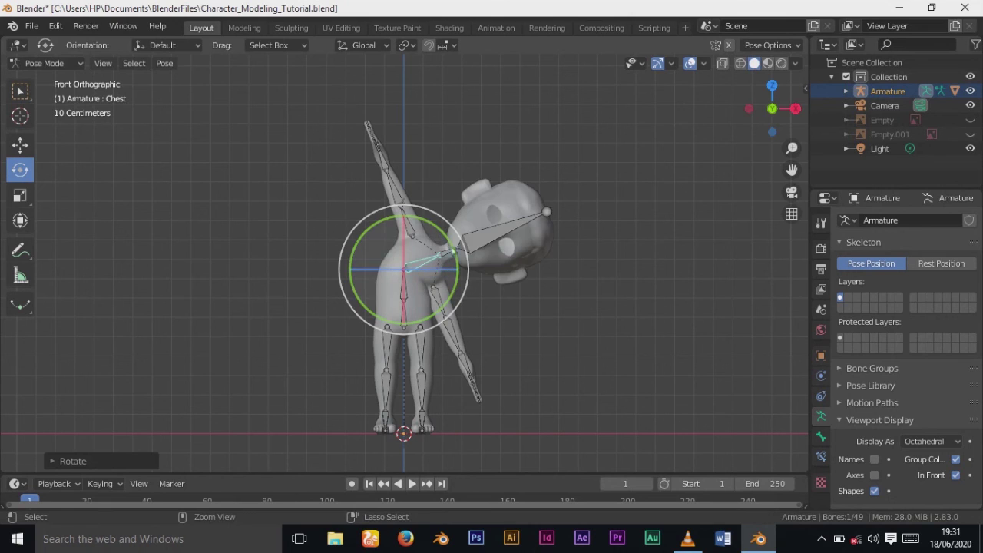
key(alt+r)
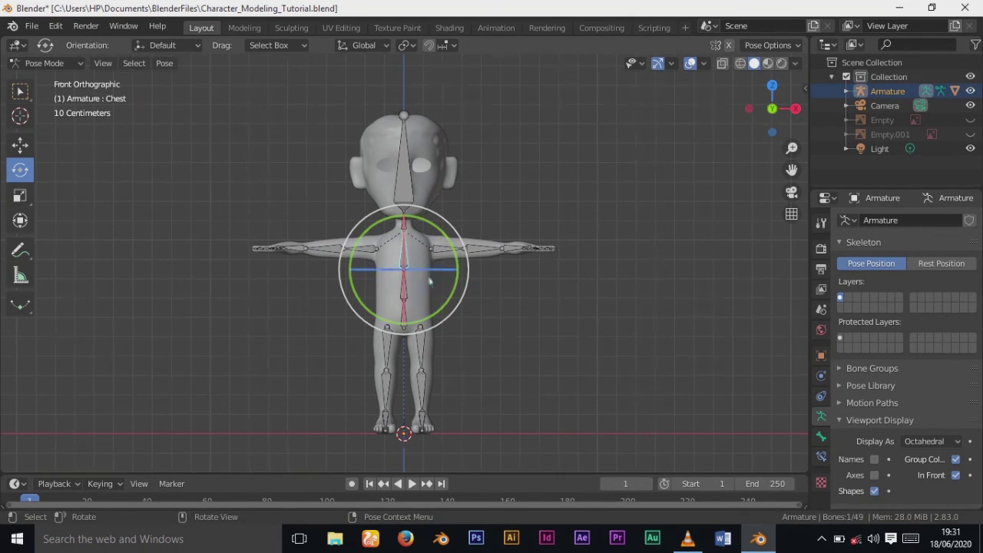
Step: Save the character file
key(ctrl+s)
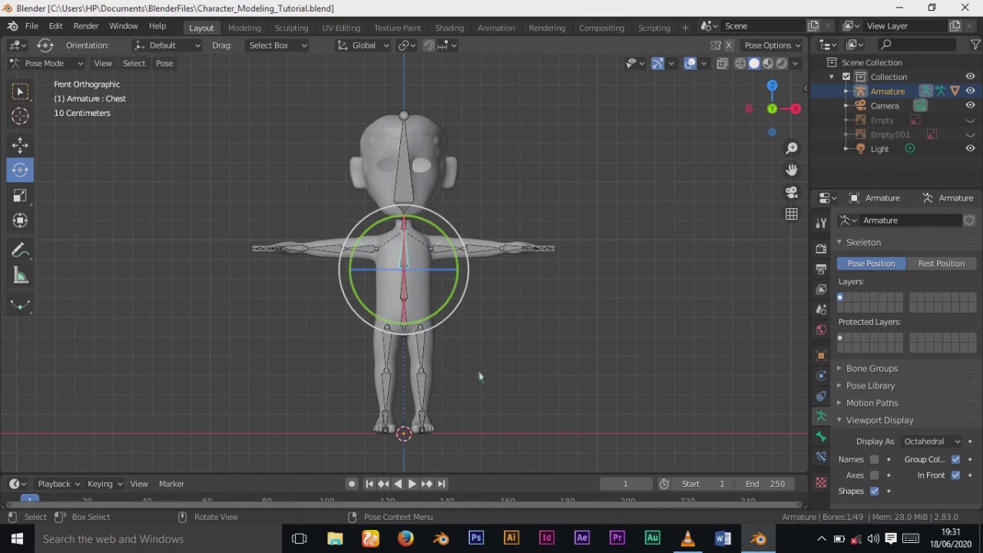
Step: Test-rotate the Wrist.L bone downward in front view to check that the fingers follow, and undo the rotation
middle_drag(518, 340, 431, 300)
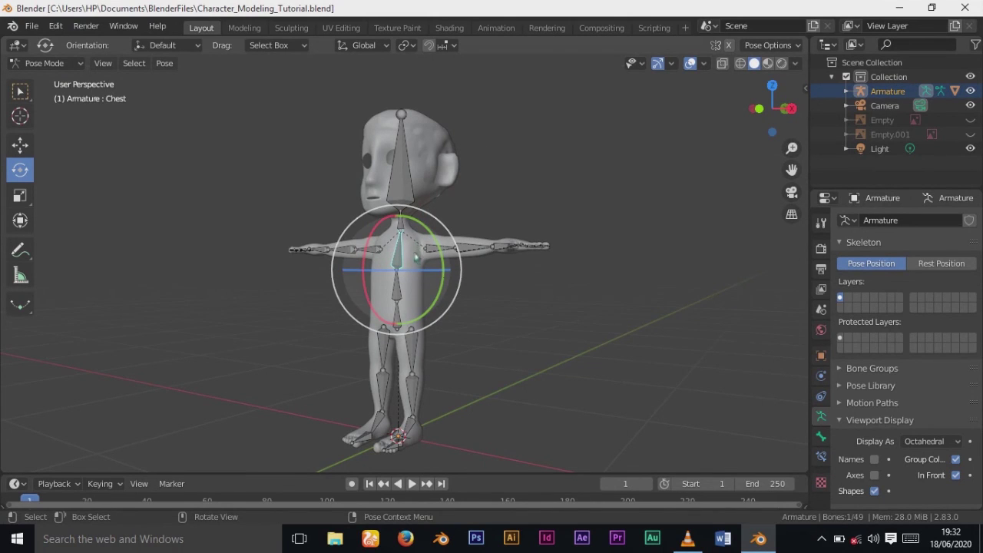
middle_drag(469, 264, 323, 330)
middle_drag(358, 237, 451, 228)
middle_drag(421, 335, 510, 365)
click(514, 265)
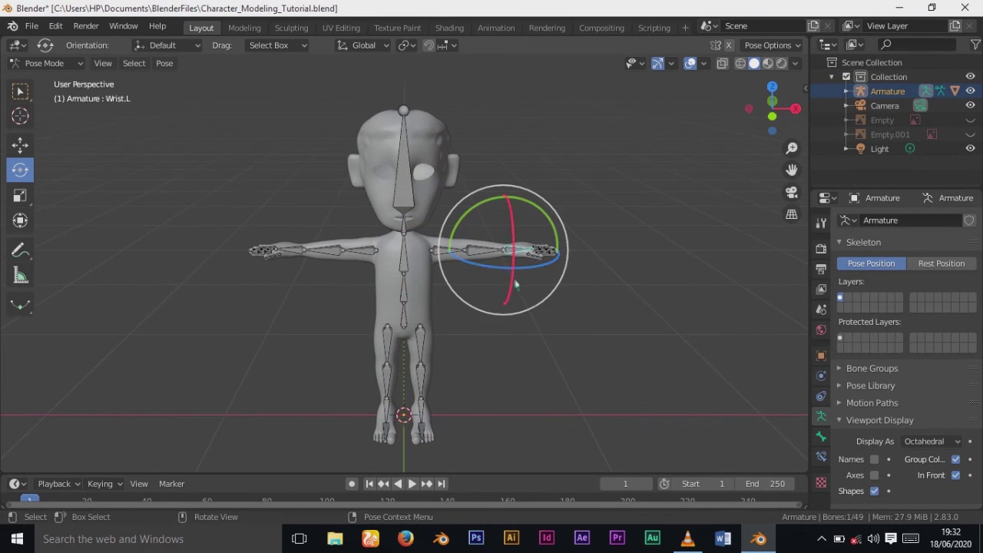
key(KP_1)
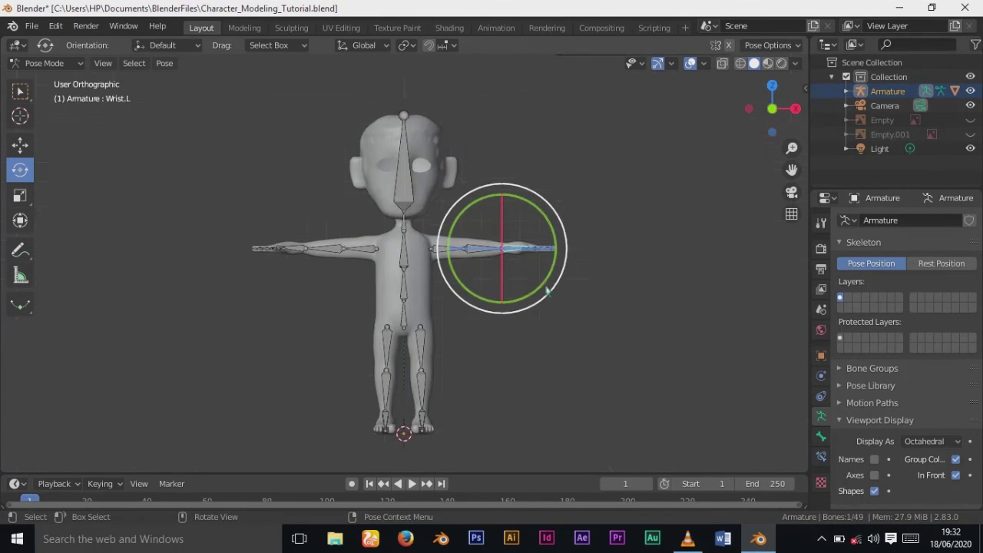
drag(555, 223, 577, 268)
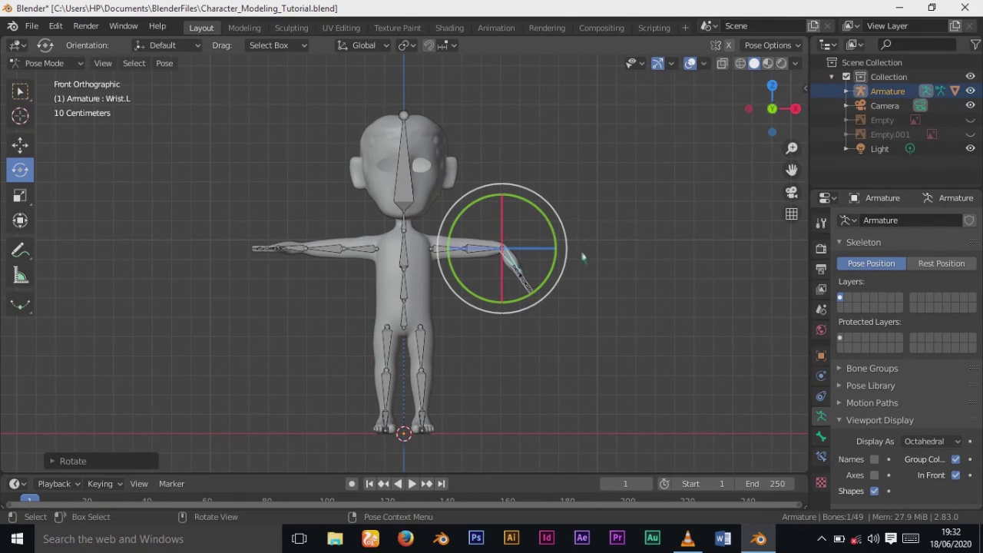
key(ctrl+z)
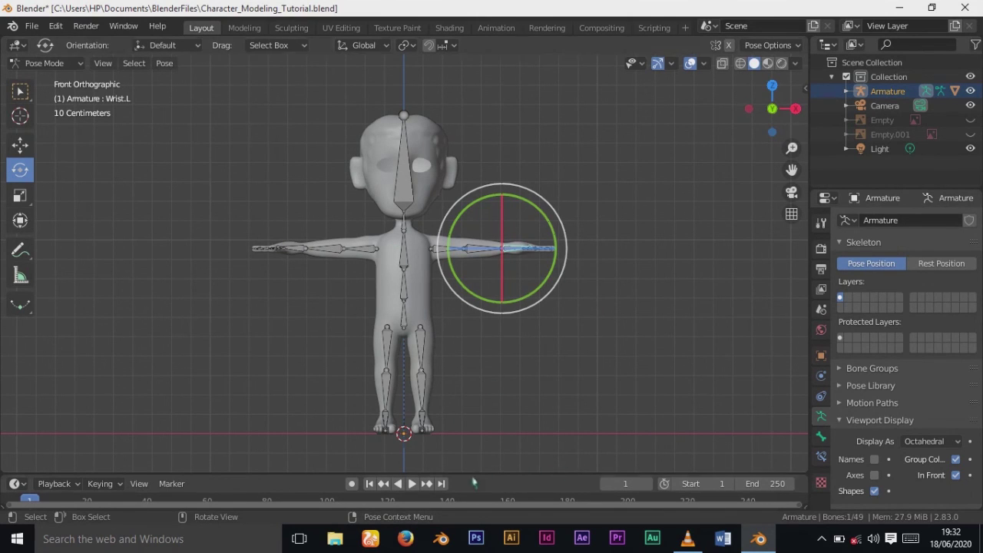
Step: Switch to File Explorer and open the Videos folder
click(338, 539)
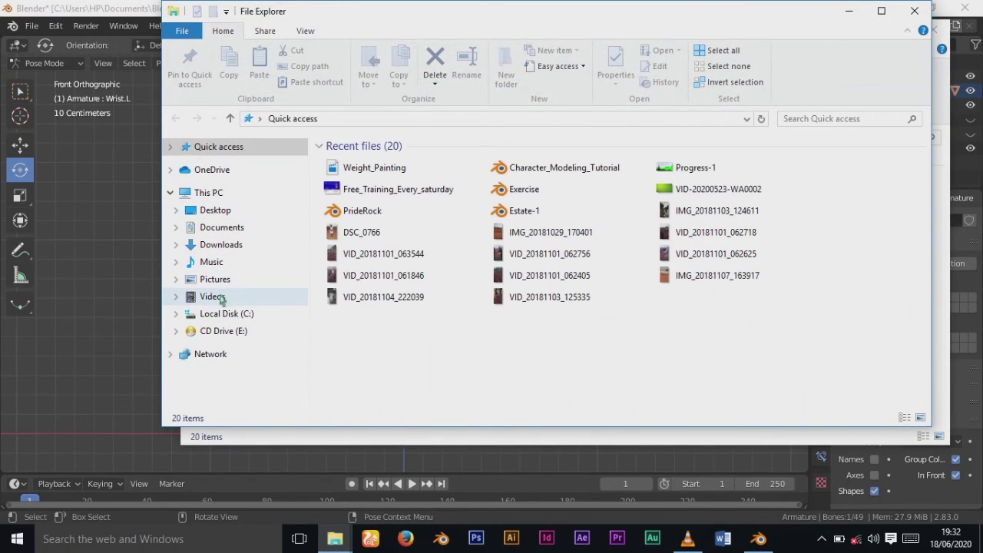
click(213, 296)
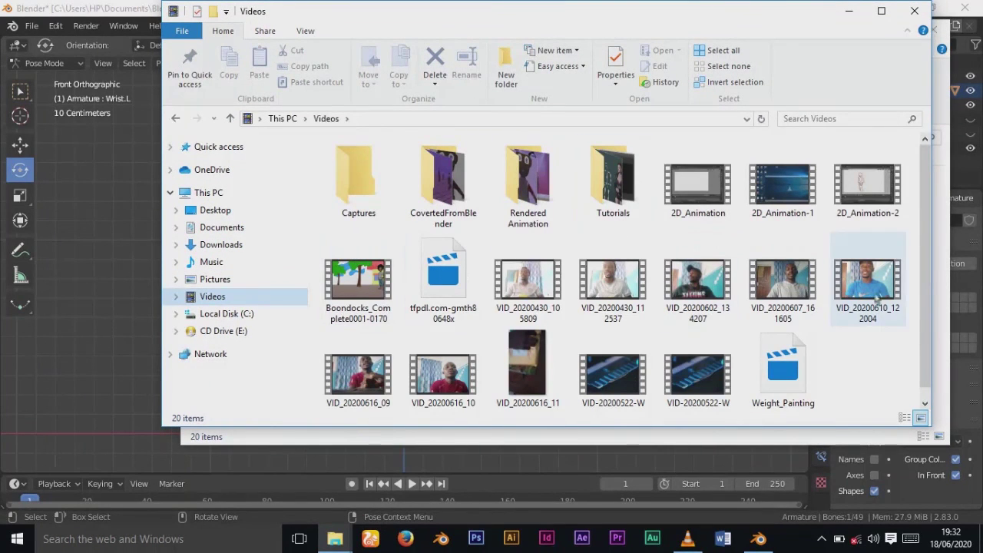